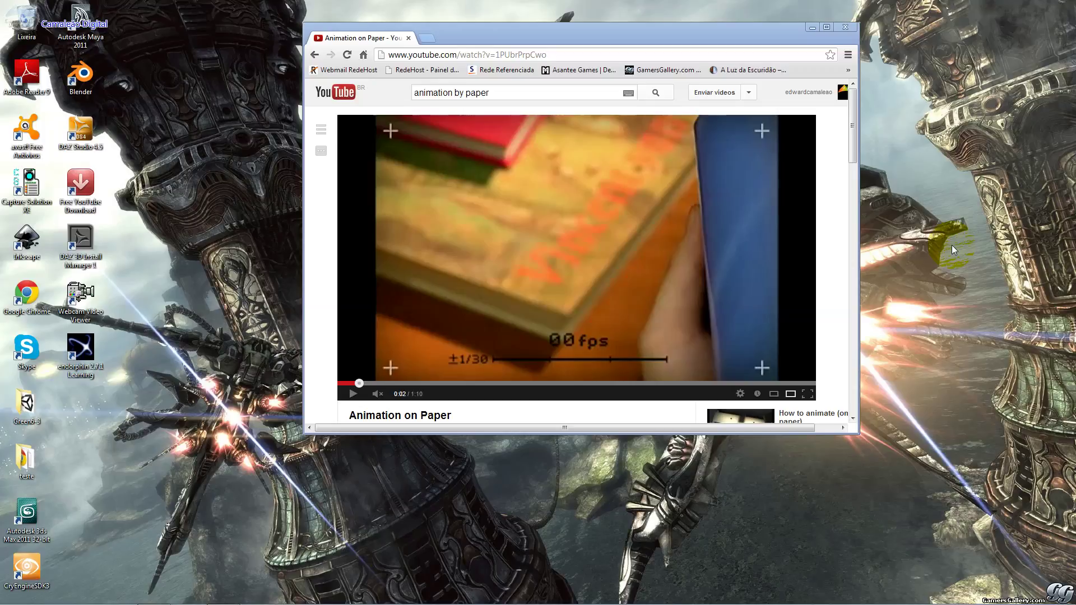
# Play the Animation on Paper video in short bursts from 0:02 to the revolver drawing at 0:06
pyautogui.click(361, 396)
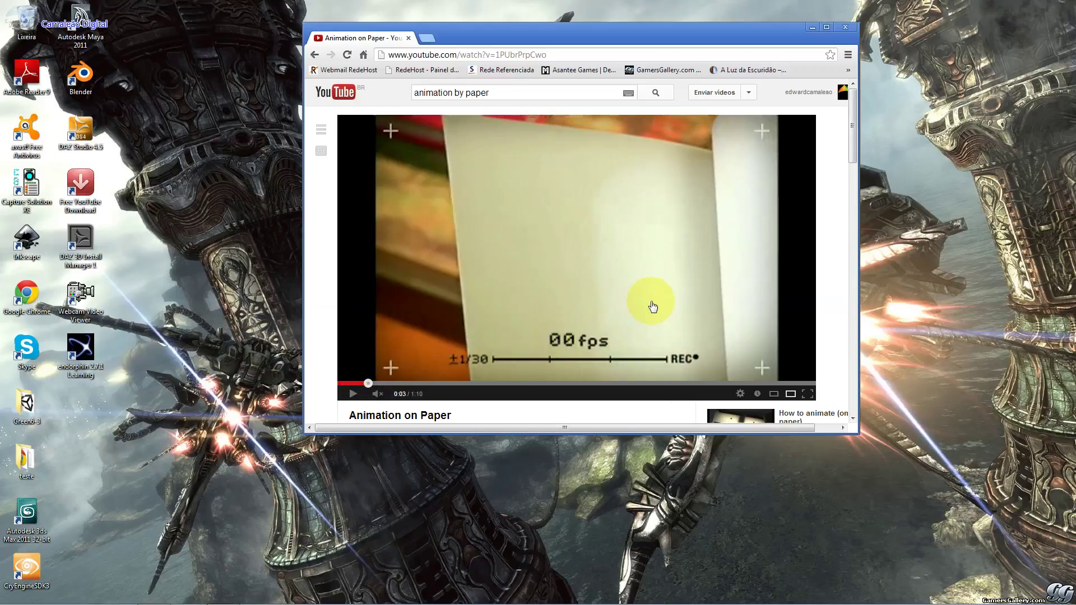
pyautogui.click(355, 396)
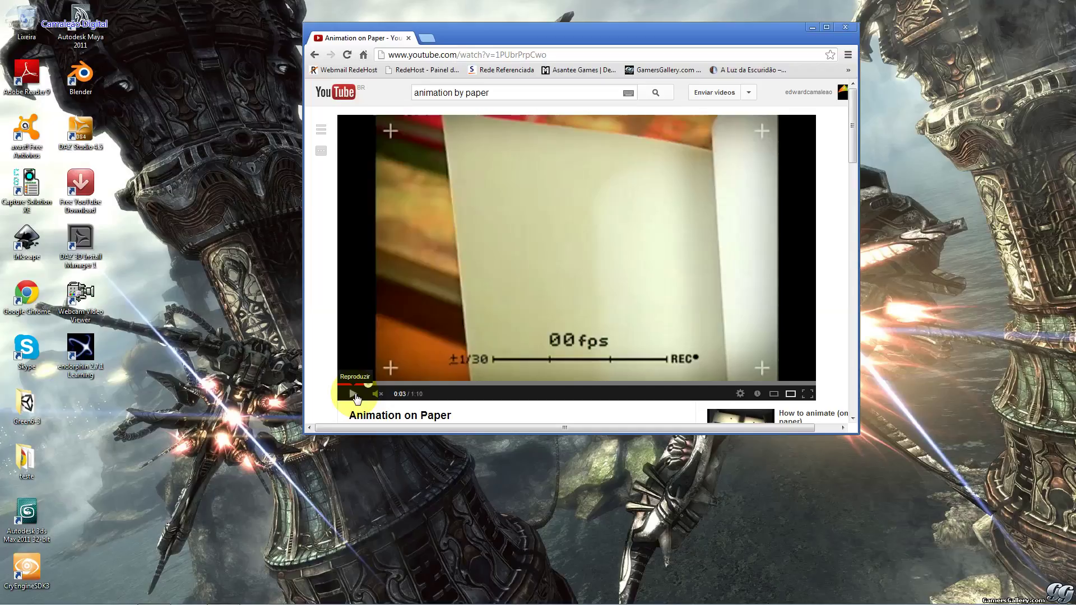
pyautogui.click(354, 395)
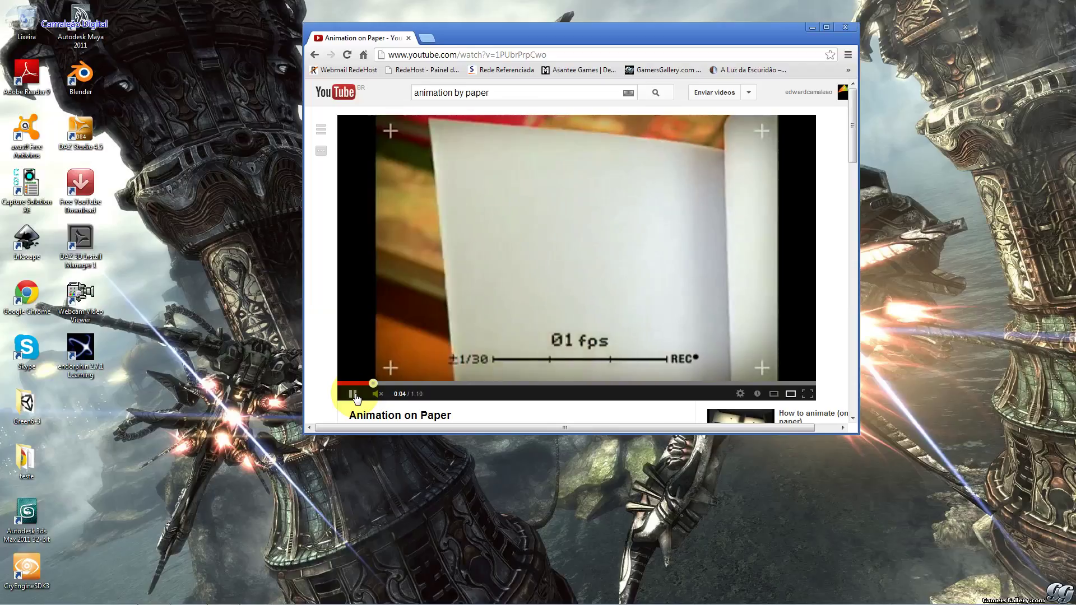
pyautogui.click(531, 273)
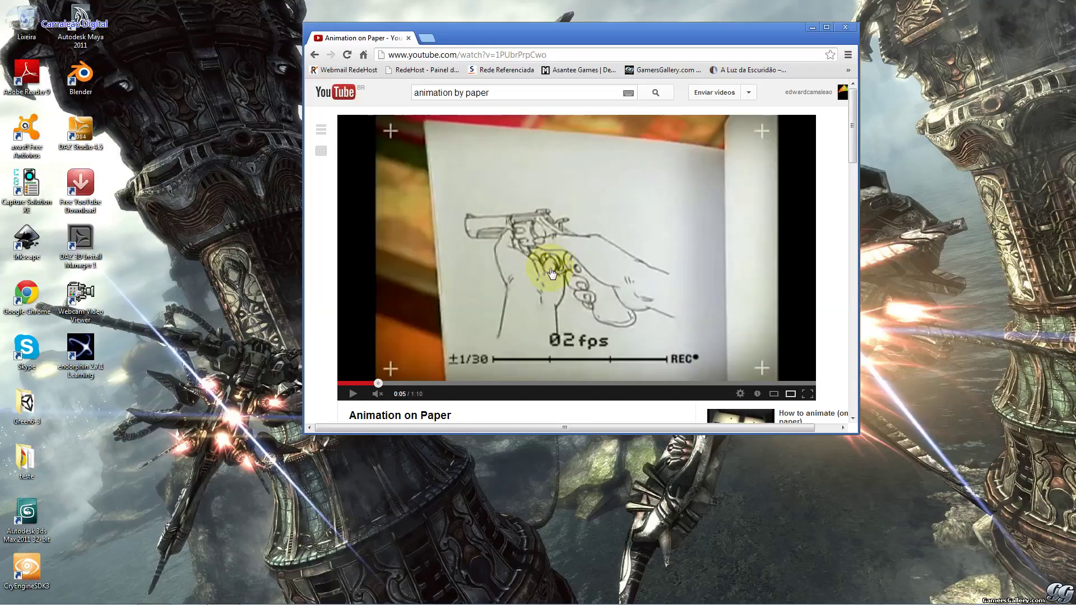
pyautogui.click(353, 394)
pyautogui.click(353, 395)
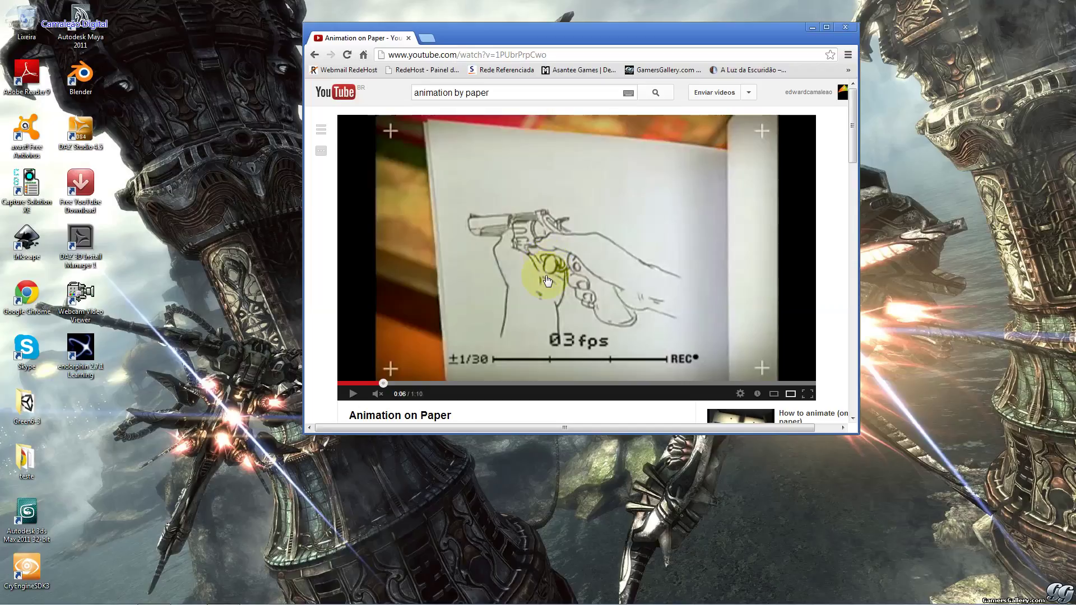
# Continue in bursts to the full-speed drawing at 0:10, then jump back near the start
pyautogui.click(352, 393)
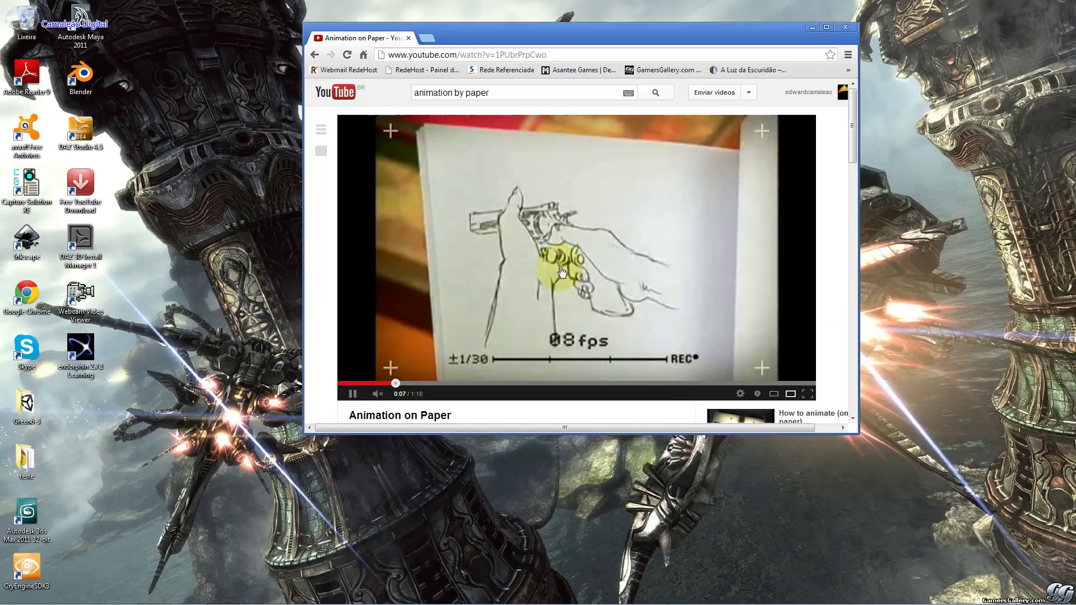
pyautogui.click(353, 393)
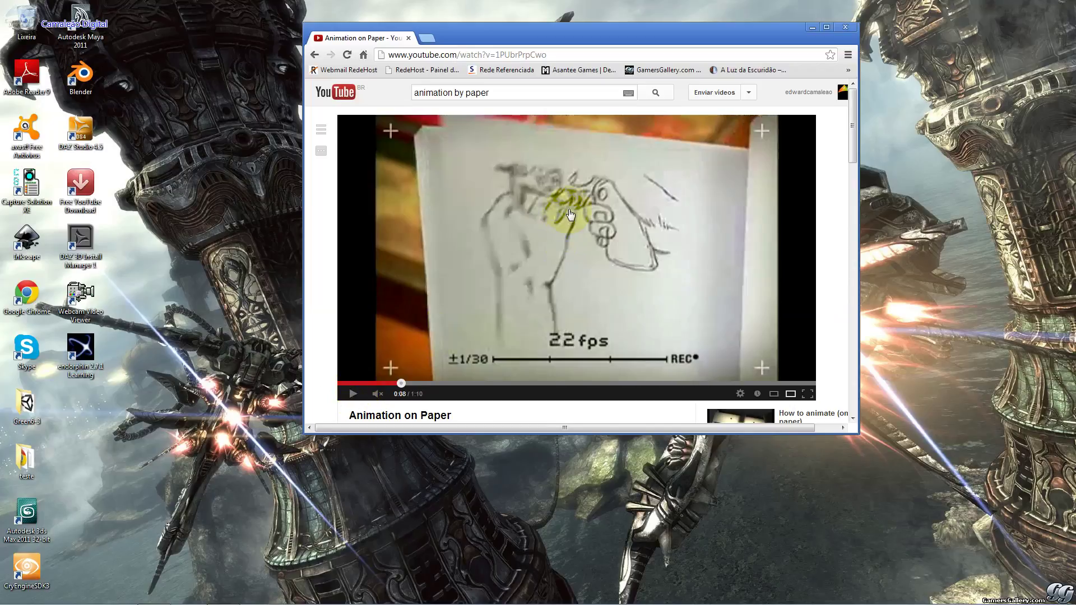
pyautogui.click(352, 394)
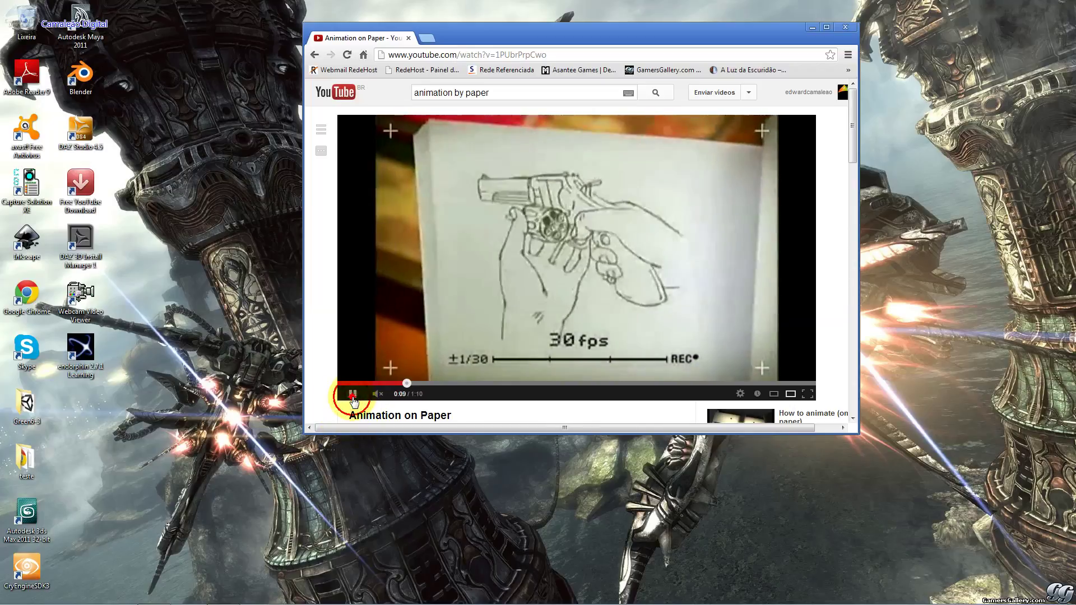
pyautogui.click(353, 394)
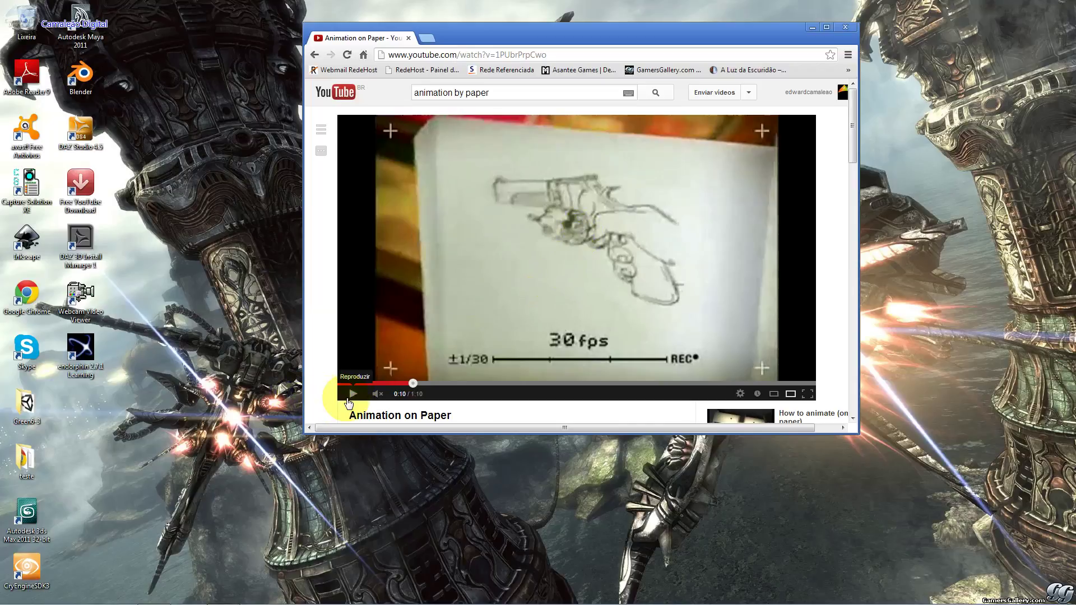
pyautogui.click(358, 384)
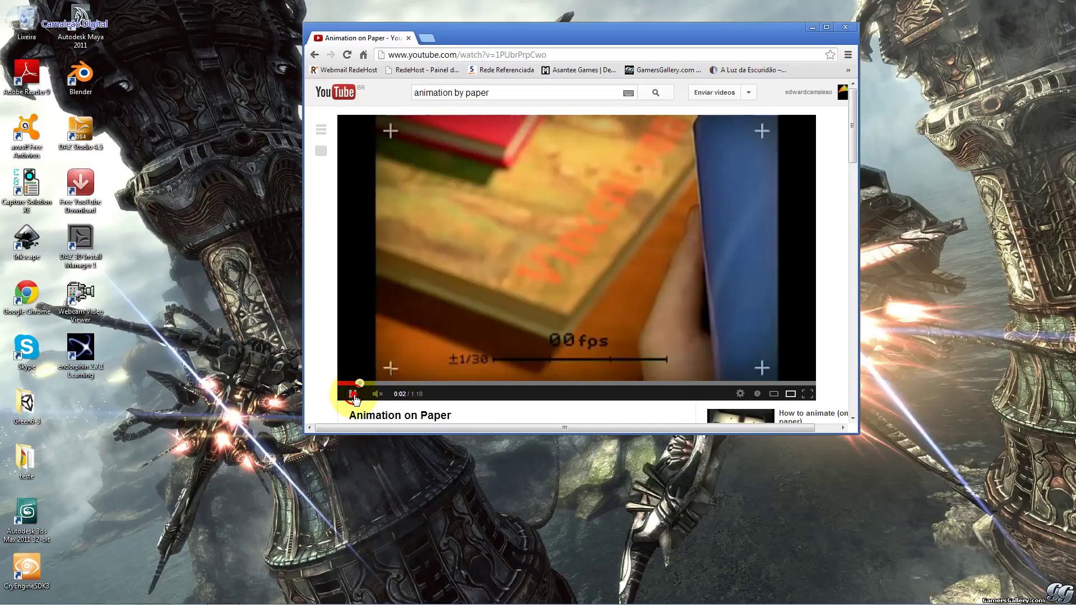
# Replay the video in bursts, pausing at 0:03 and 0:07, then seek to about 0:09
pyautogui.click(353, 394)
pyautogui.click(353, 395)
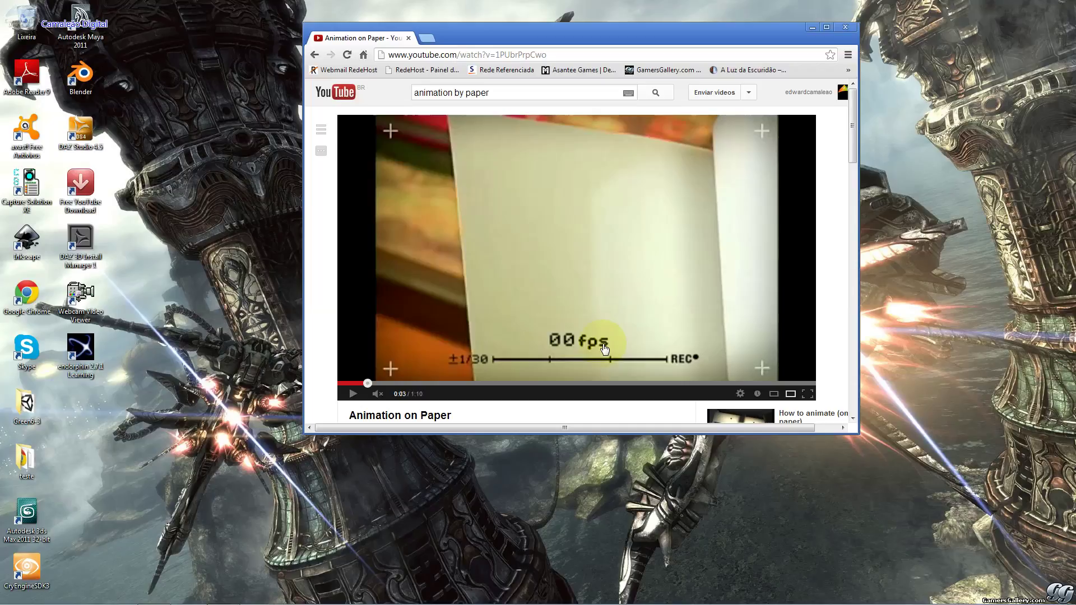
pyautogui.click(354, 394)
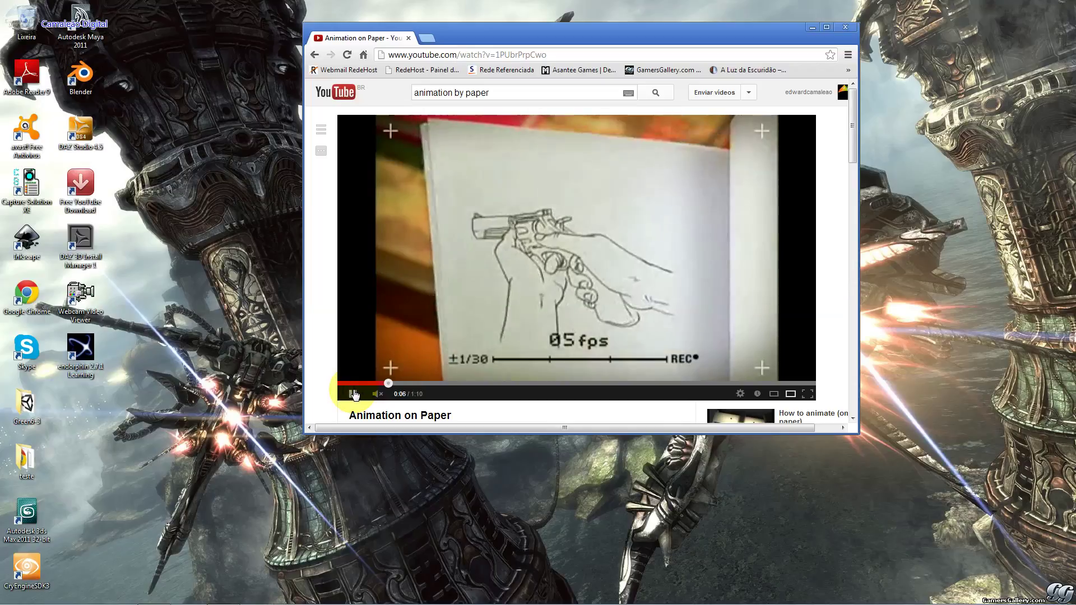
pyautogui.click(354, 394)
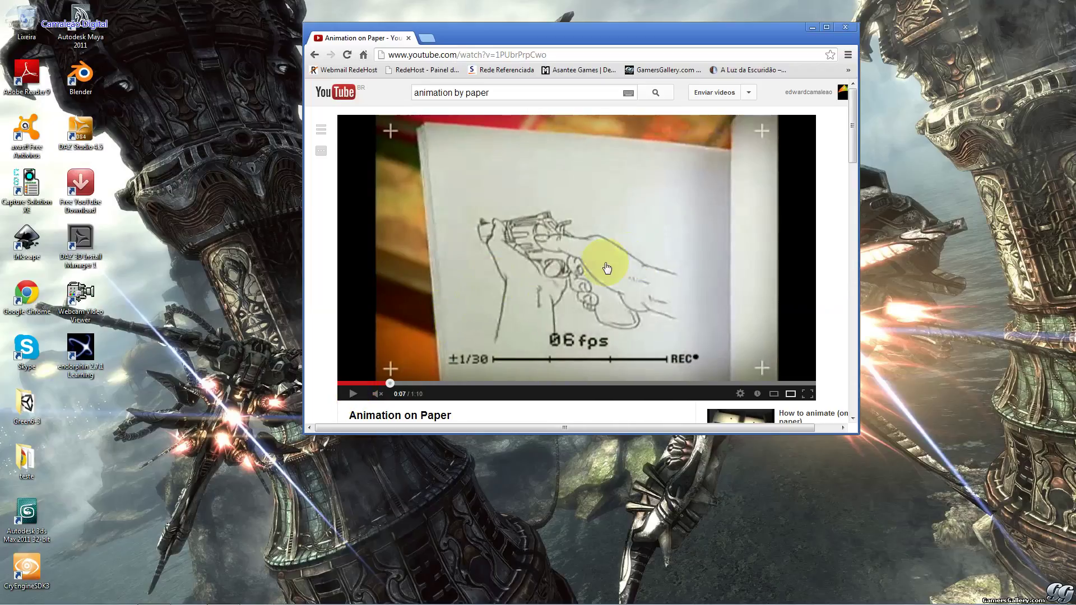
pyautogui.click(354, 394)
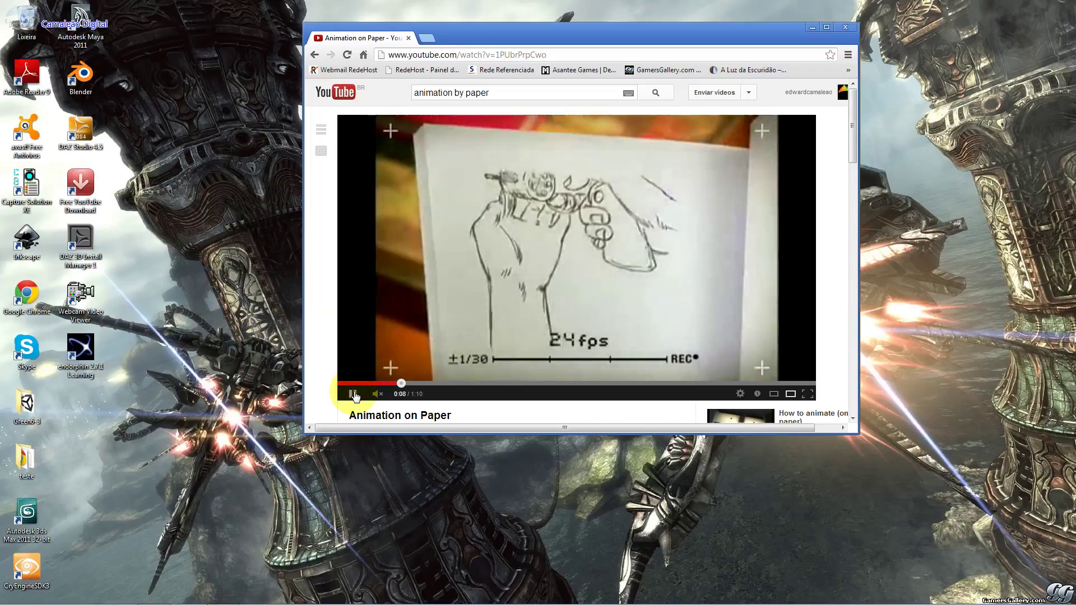
pyautogui.click(354, 395)
pyautogui.moveTo(401, 384); pyautogui.dragTo(401, 384)
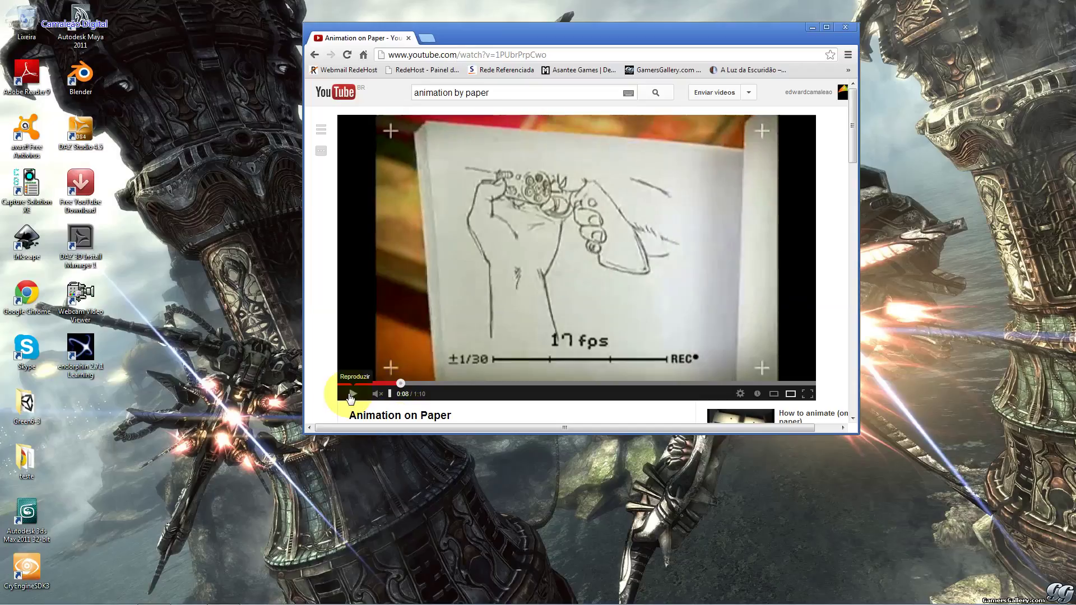
# Step between 0:07 and 0:09, pausing on the 29 fps and 30 fps drawings
pyautogui.click(352, 394)
pyautogui.click(353, 394)
pyautogui.click(391, 384)
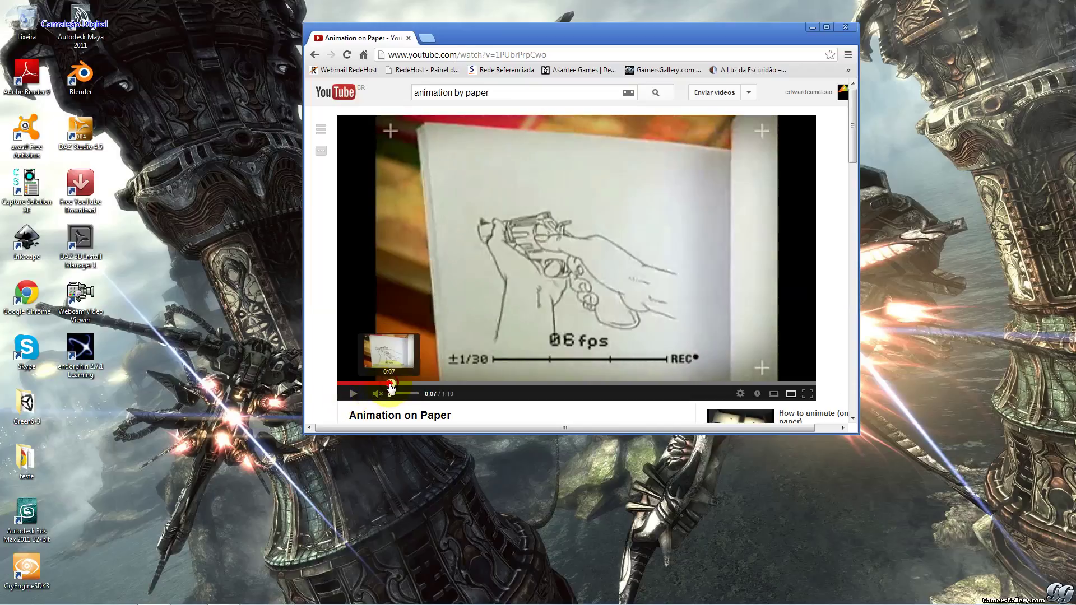
pyautogui.click(354, 394)
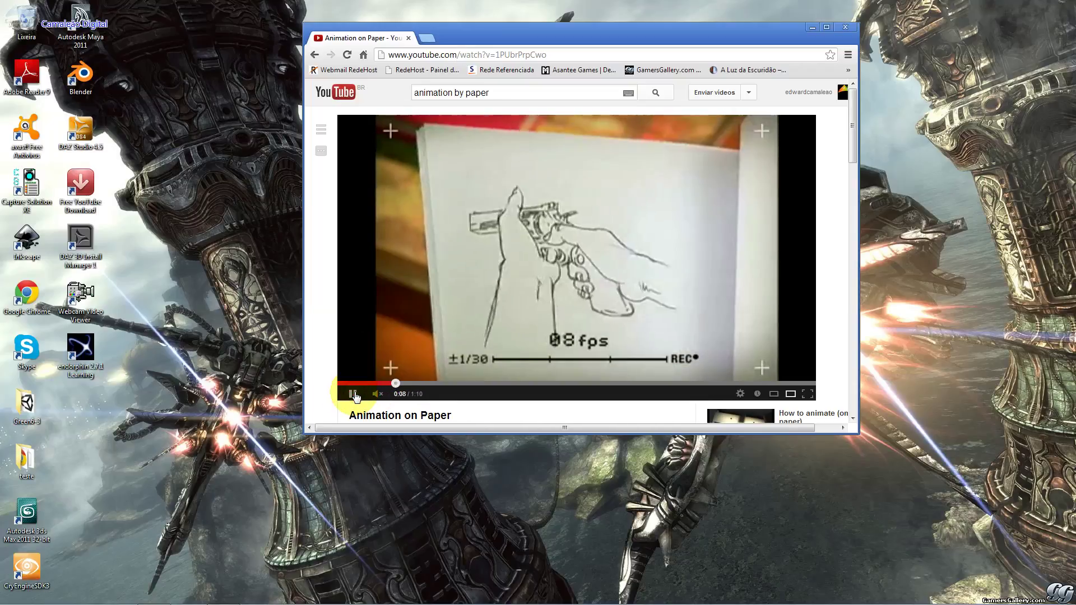
pyautogui.click(353, 394)
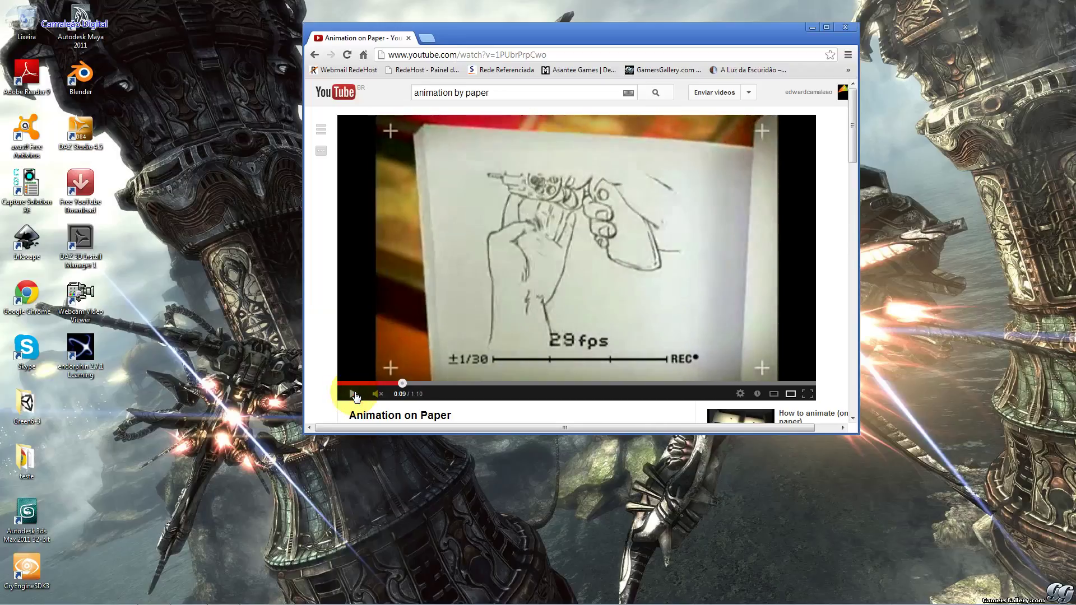
pyautogui.moveTo(396, 384); pyautogui.dragTo(403, 385)
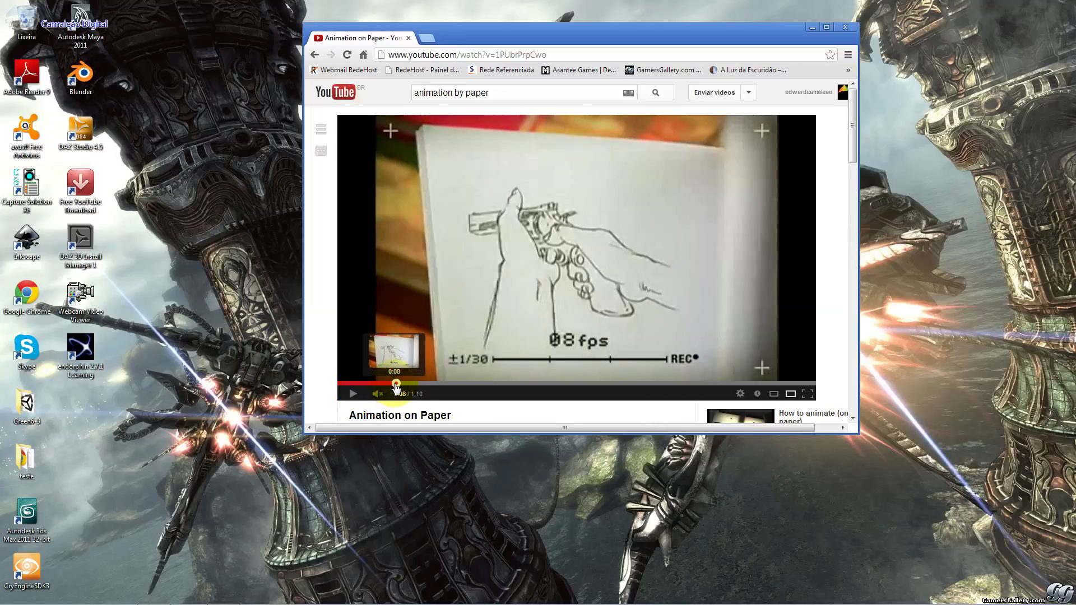
pyautogui.click(403, 386)
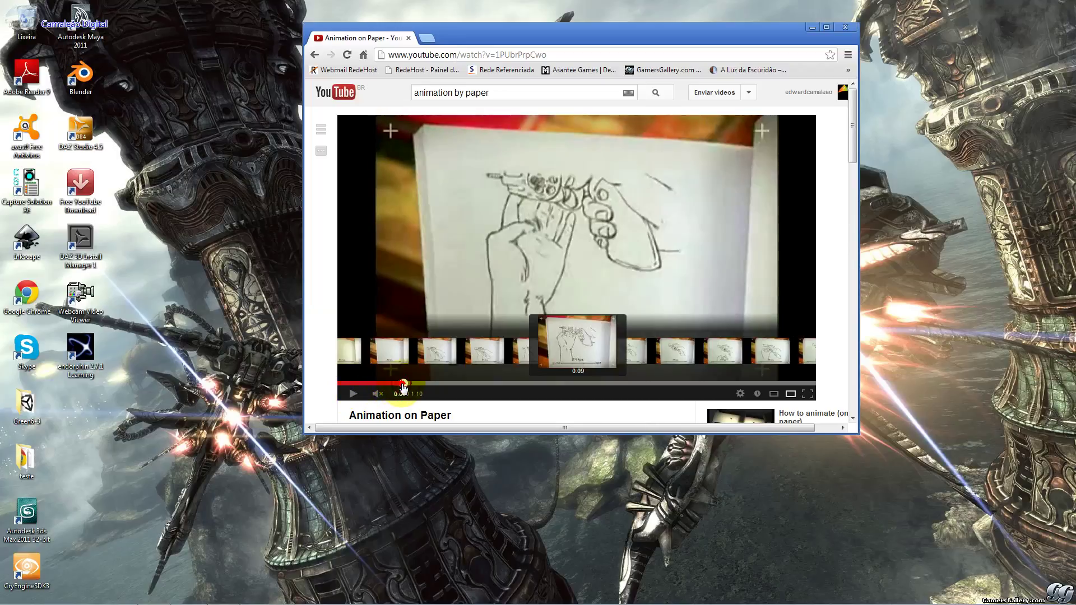
pyautogui.click(403, 386)
# Seek to the 17 fps and 10 fps frames around 0:08, then resume playback
pyautogui.moveTo(403, 385); pyautogui.dragTo(401, 384)
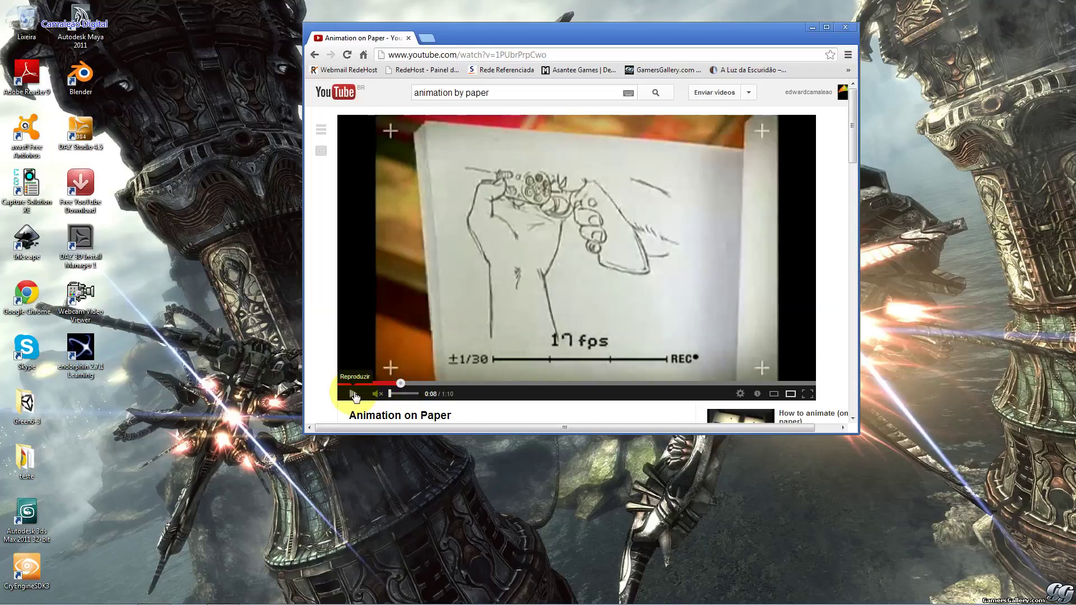
pyautogui.click(355, 396)
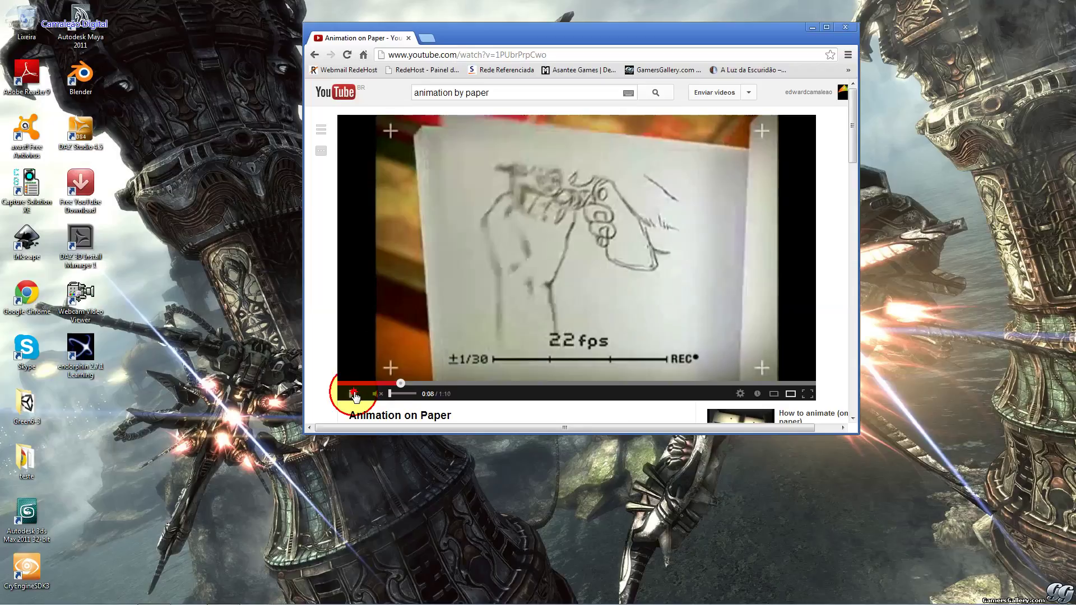
pyautogui.click(354, 396)
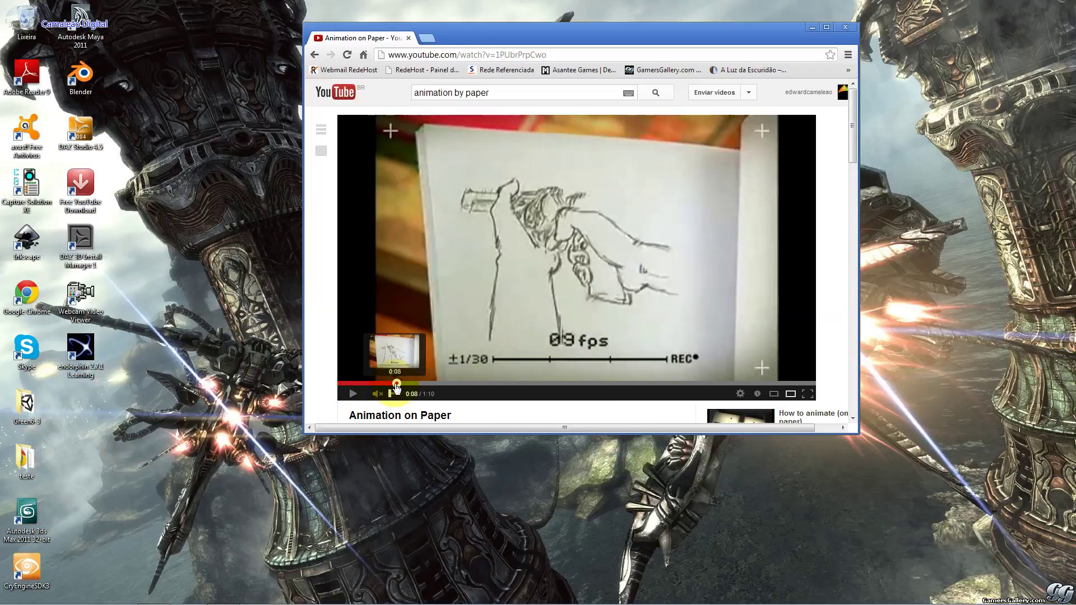
pyautogui.click(353, 394)
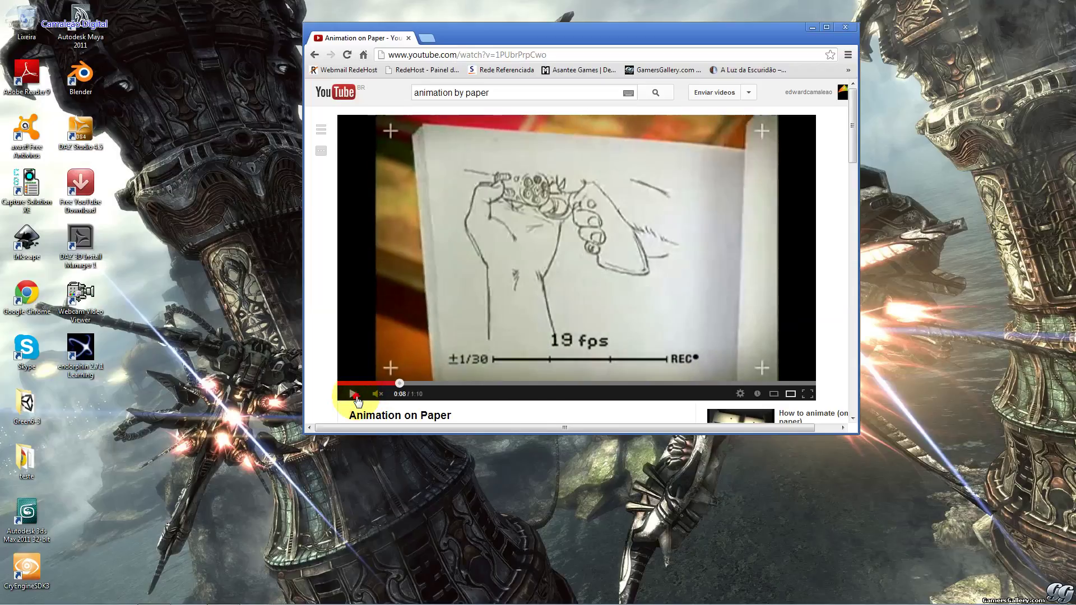
pyautogui.click(354, 395)
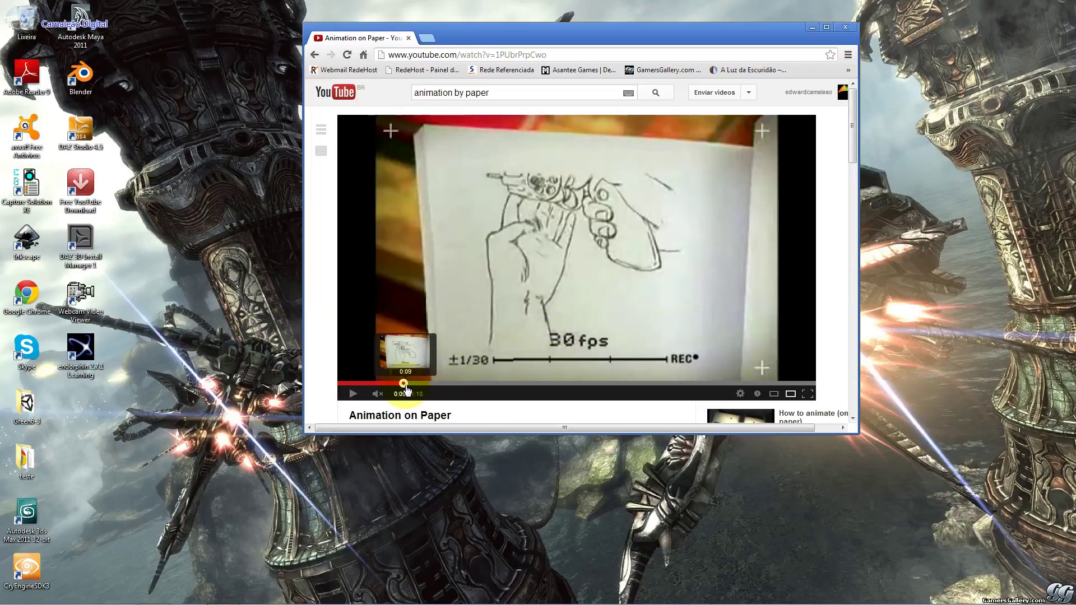
pyautogui.moveTo(408, 392); pyautogui.dragTo(397, 386)
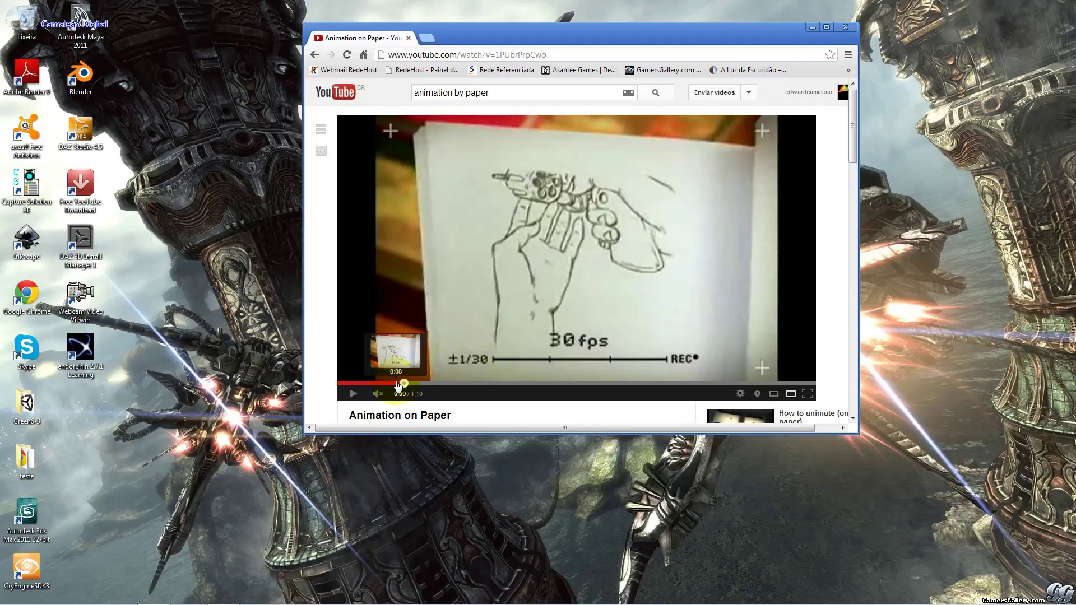
pyautogui.click(397, 386)
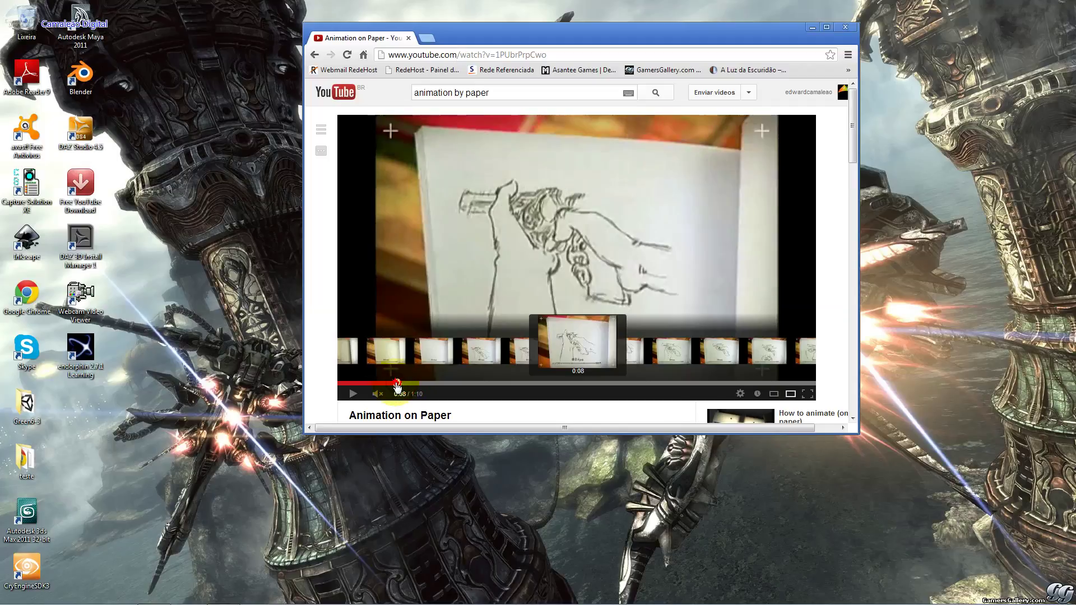
pyautogui.click(353, 394)
pyautogui.moveTo(378, 393)
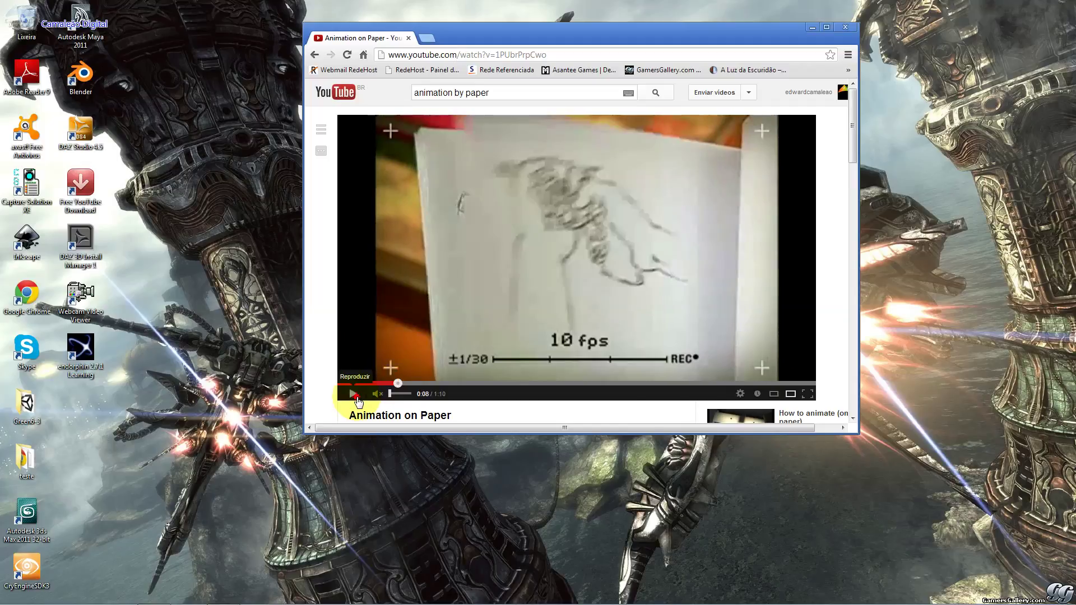
pyautogui.click(353, 394)
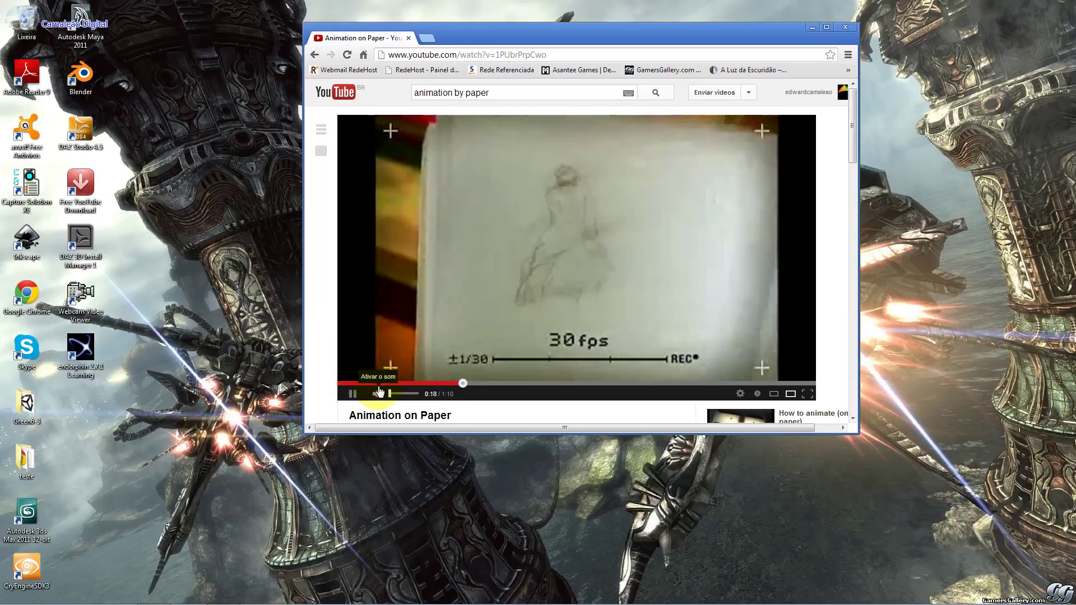
# Rewind the video to 0:05, let it play to 0:32, then close the browser
pyautogui.click(380, 385)
pyautogui.click(353, 395)
pyautogui.click(354, 395)
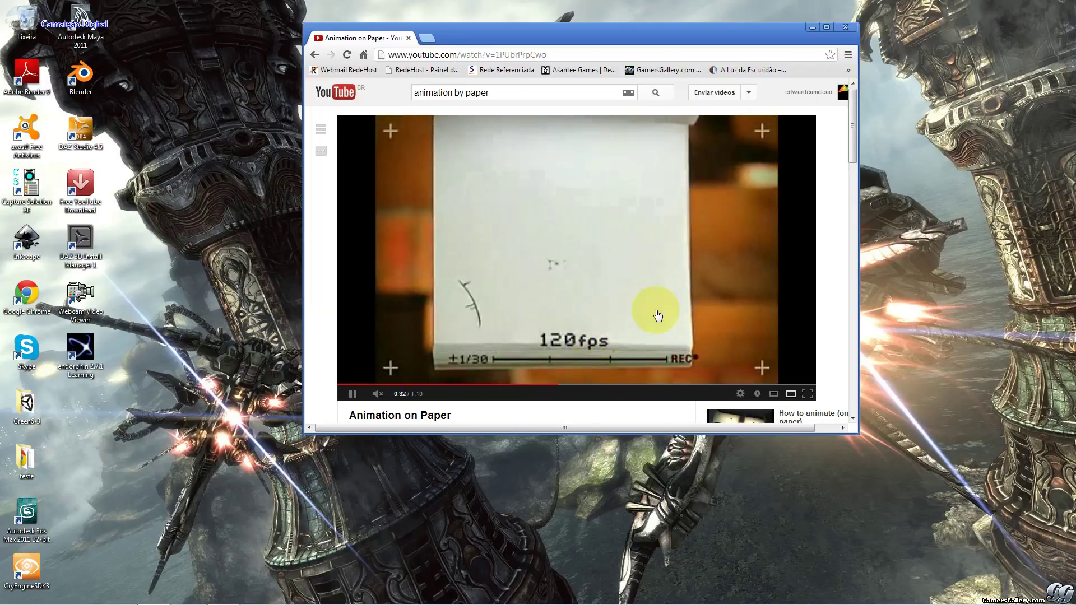
pyautogui.click(845, 27)
# Launch endorphin, dismiss Getting Started, and float the Timeline Editor at the lower left
pyautogui.doubleClick(80, 349)
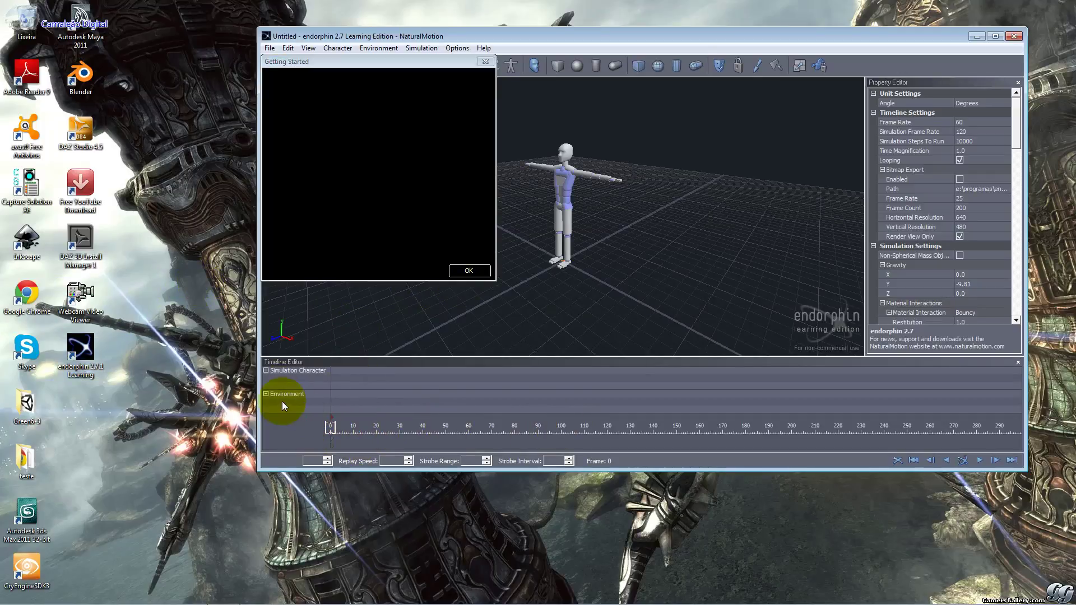
pyautogui.click(468, 271)
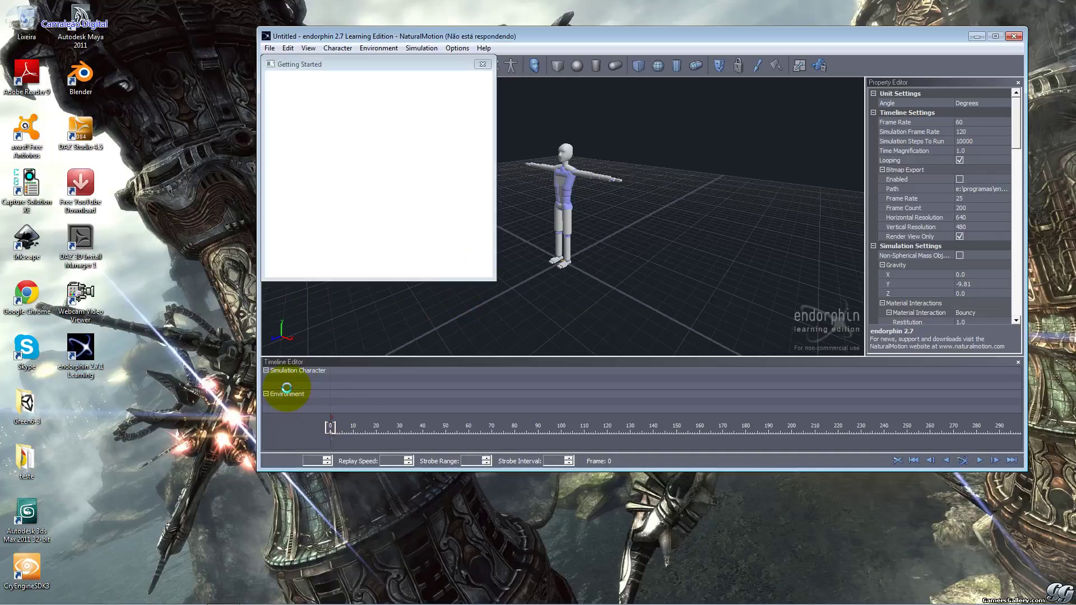
pyautogui.doubleClick(304, 361)
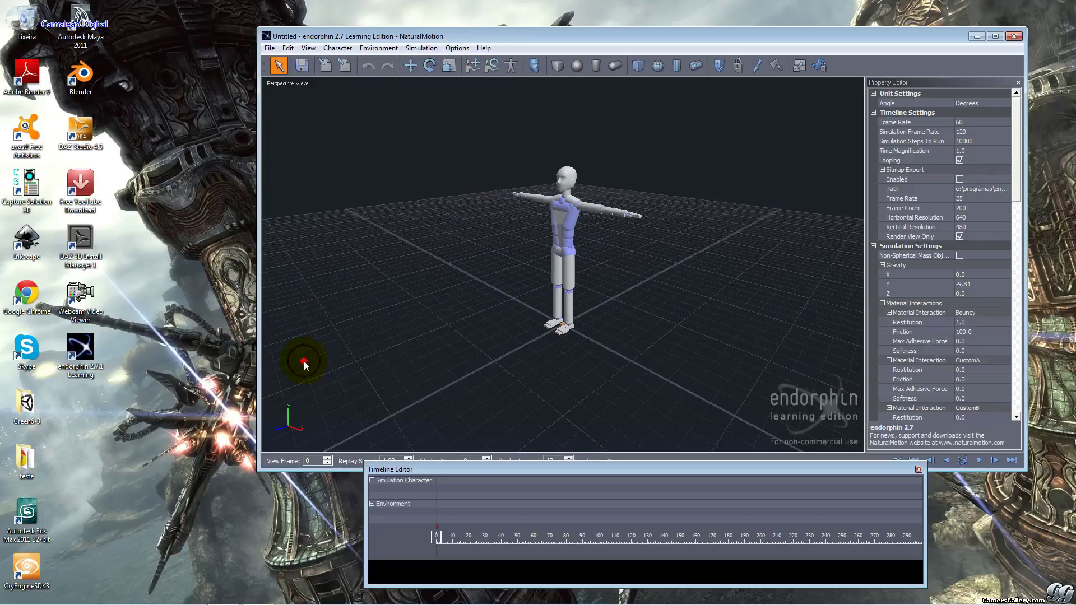
pyautogui.moveTo(428, 466); pyautogui.dragTo(139, 478)
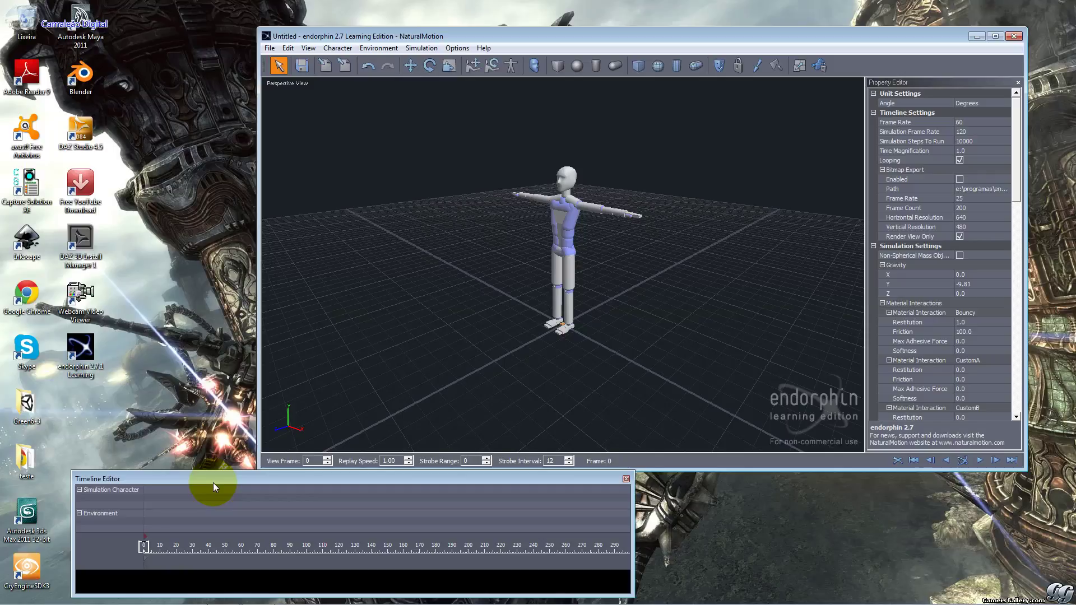
# Scrub the timeline out to frame 290 and back to 0, then select the Simulation Character track
pyautogui.click(148, 553)
pyautogui.moveTo(148, 554); pyautogui.dragTo(144, 549)
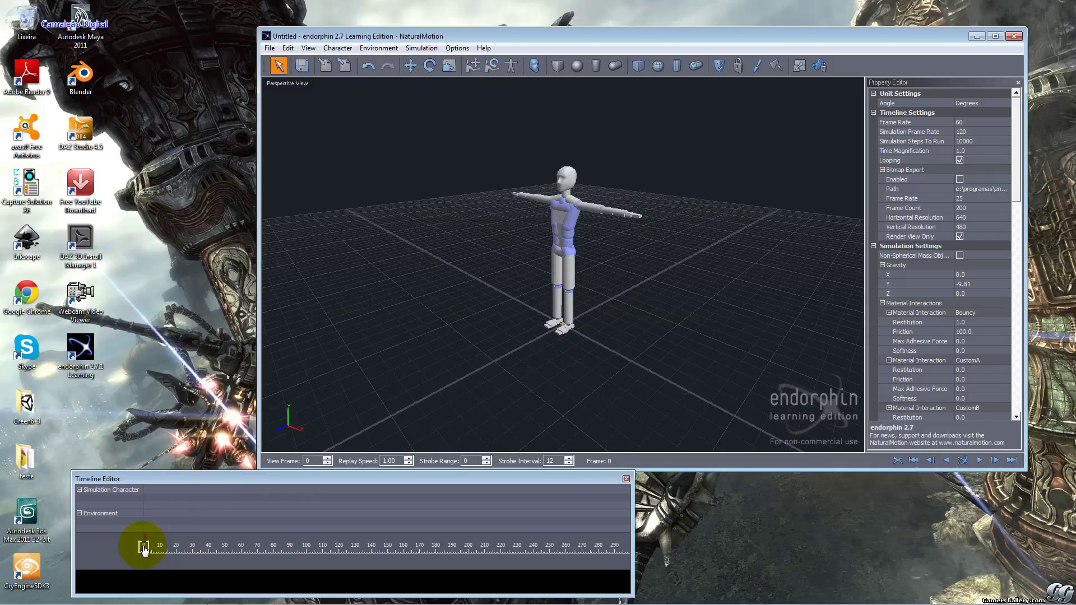
pyautogui.click(615, 551)
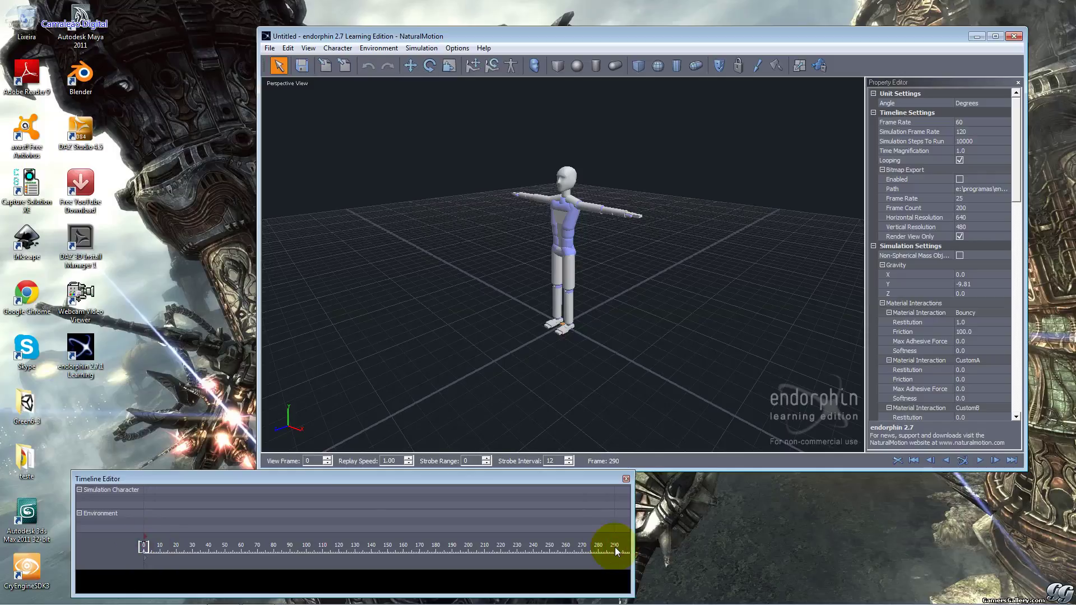
pyautogui.moveTo(615, 553)
pyautogui.mouseDown()
pyautogui.moveTo(280, 564)
pyautogui.moveTo(156, 556)
pyautogui.moveTo(150, 544)
pyautogui.mouseUp()
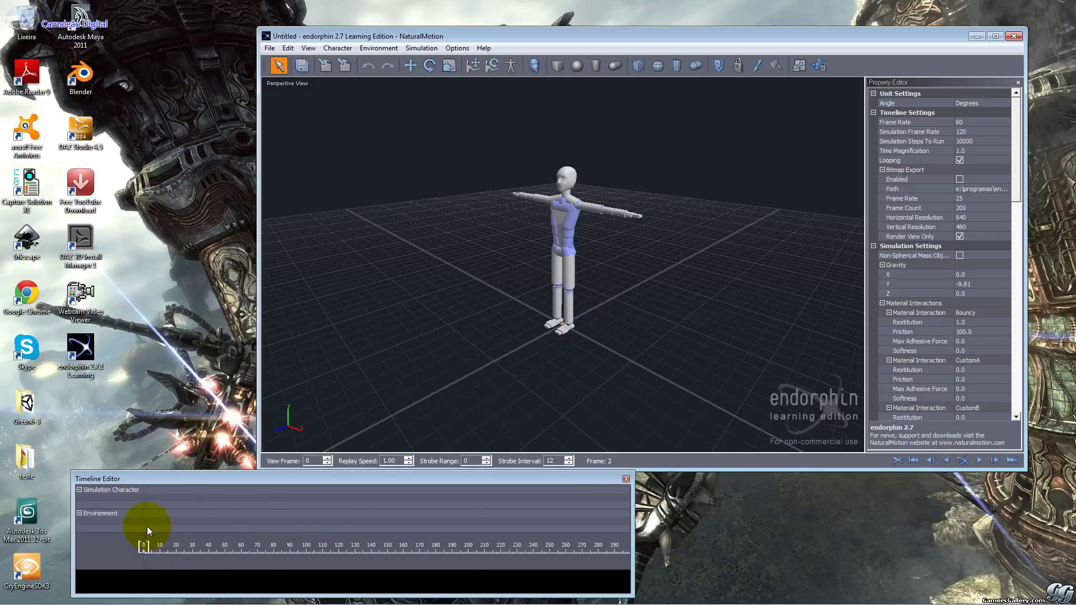
pyautogui.moveTo(146, 526); pyautogui.dragTo(125, 580)
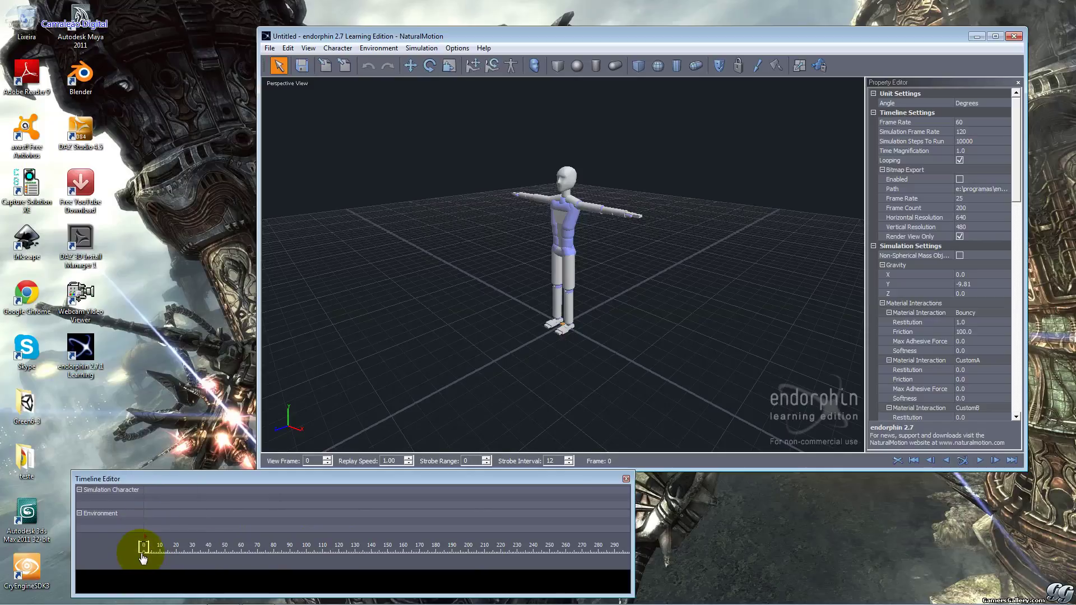
pyautogui.click(143, 504)
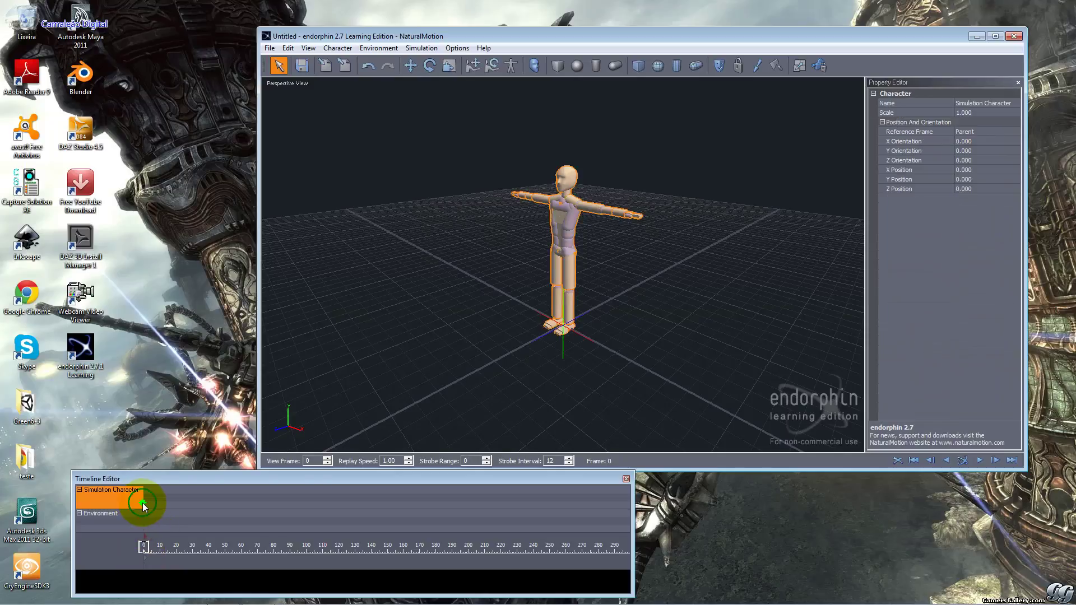
# Create Active Pose event ActivePose01 on the Simulation Character track, spanning frames 0–60
pyautogui.rightClick(142, 505)
pyautogui.click(161, 508)
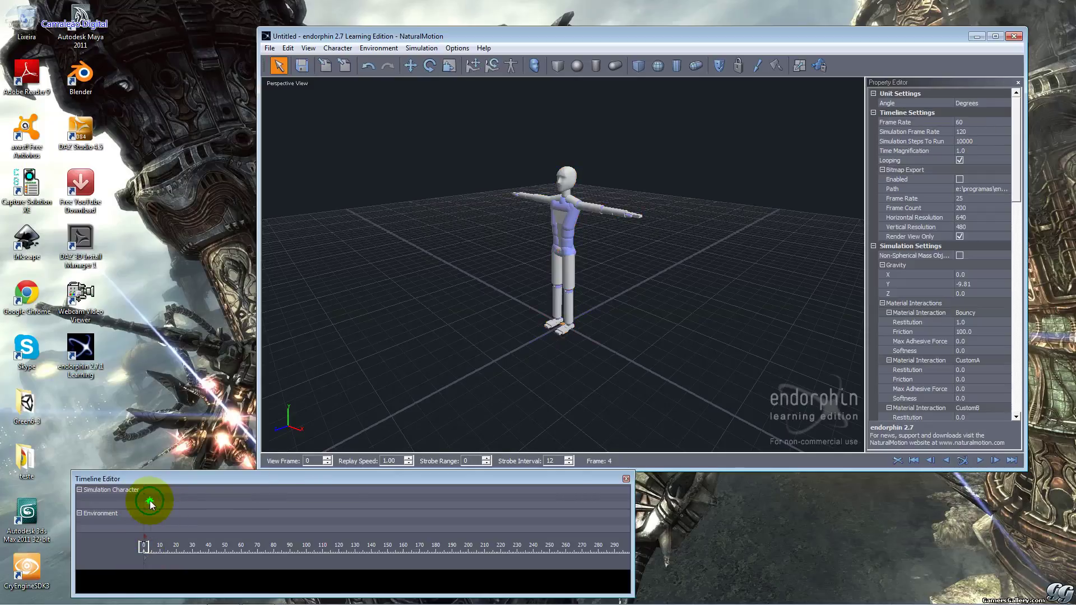
pyautogui.rightClick(149, 500)
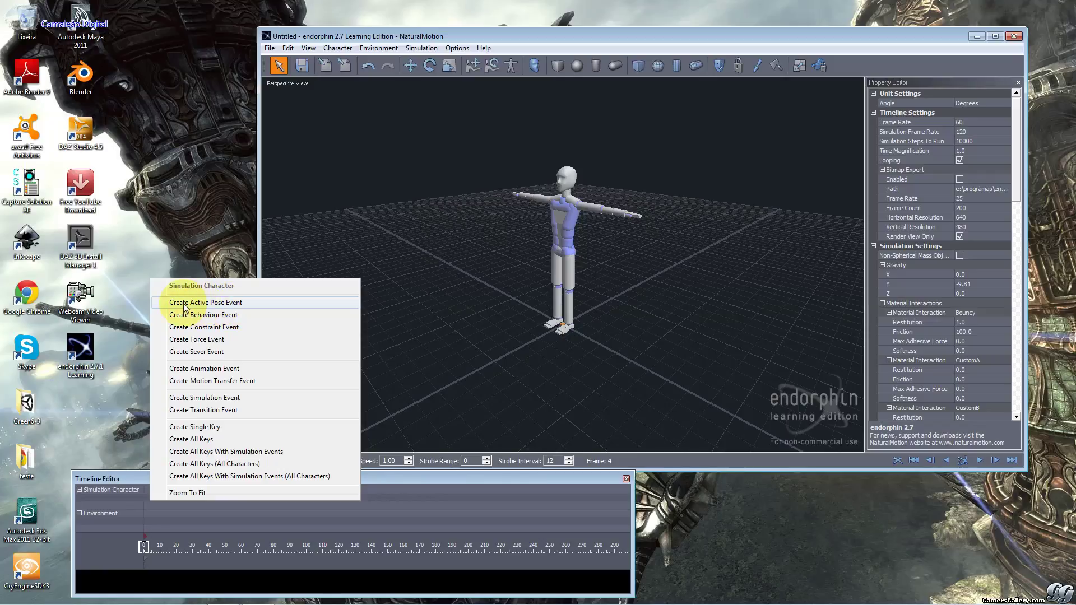
pyautogui.click(204, 303)
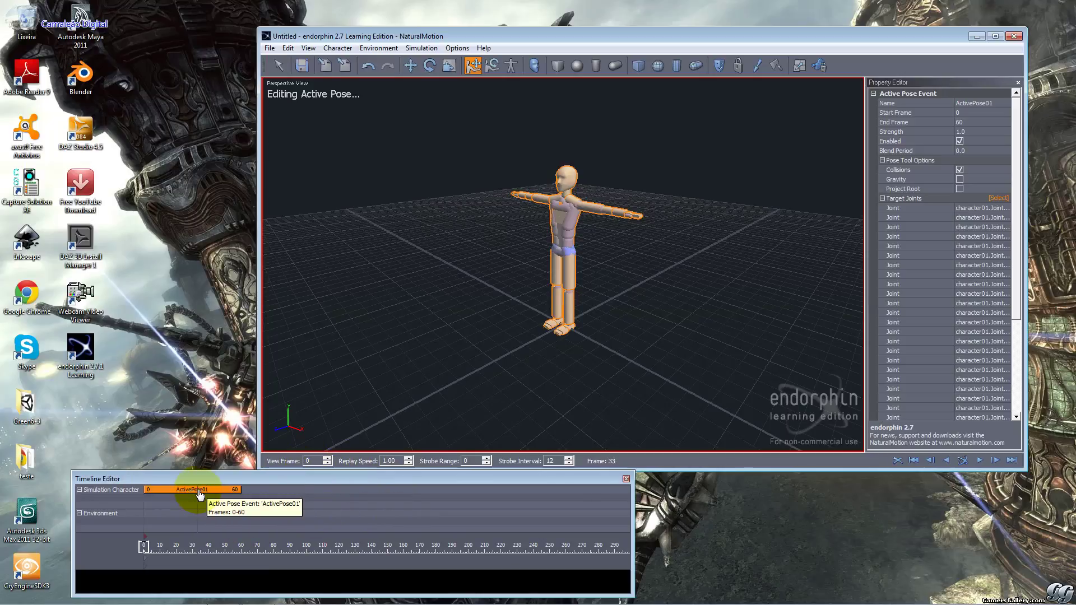
# Move ActivePose01 back to start at frame 0 and extend its end to frame 67
pyautogui.click(149, 495)
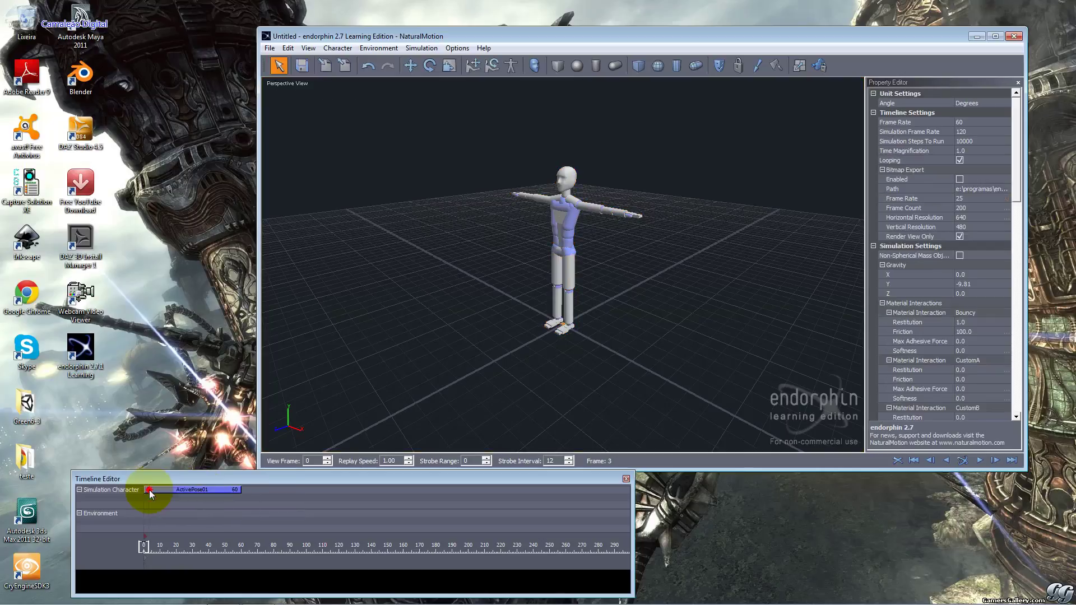
pyautogui.click(148, 490)
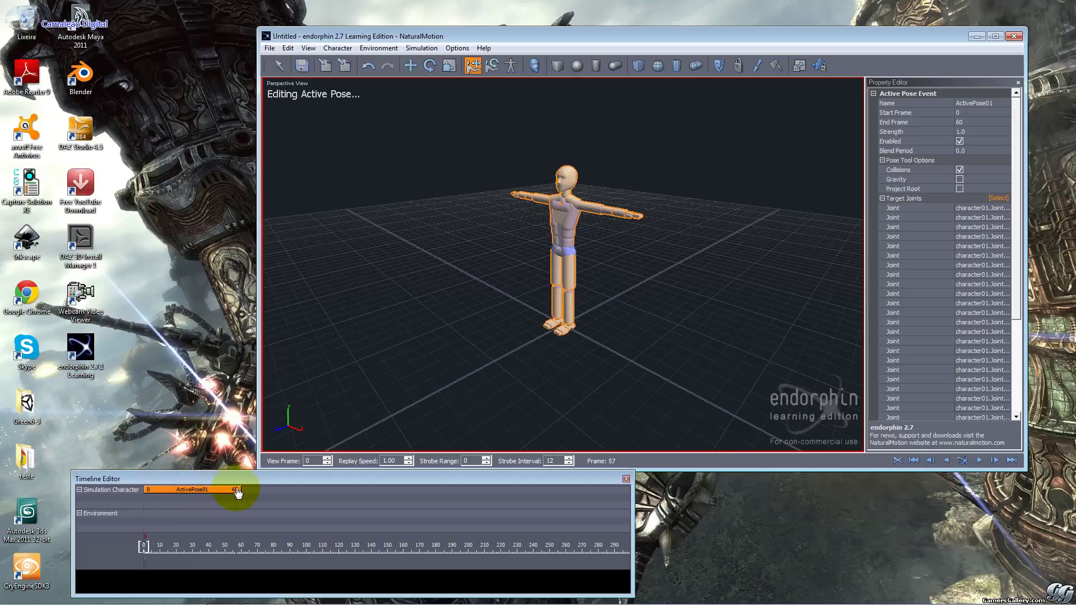
pyautogui.moveTo(202, 493); pyautogui.dragTo(215, 493)
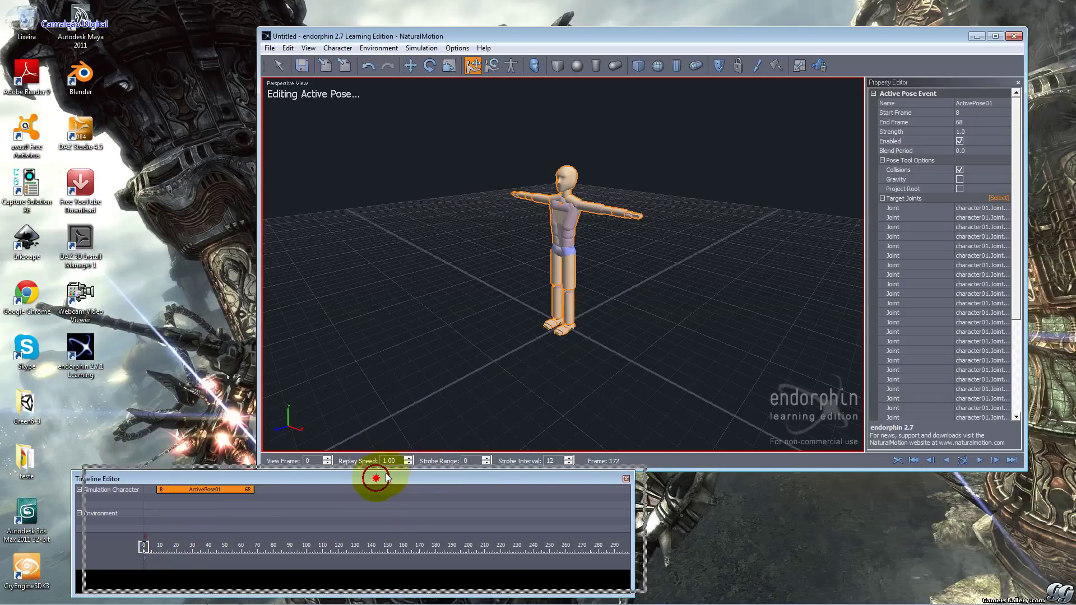
pyautogui.moveTo(373, 479); pyautogui.dragTo(384, 472)
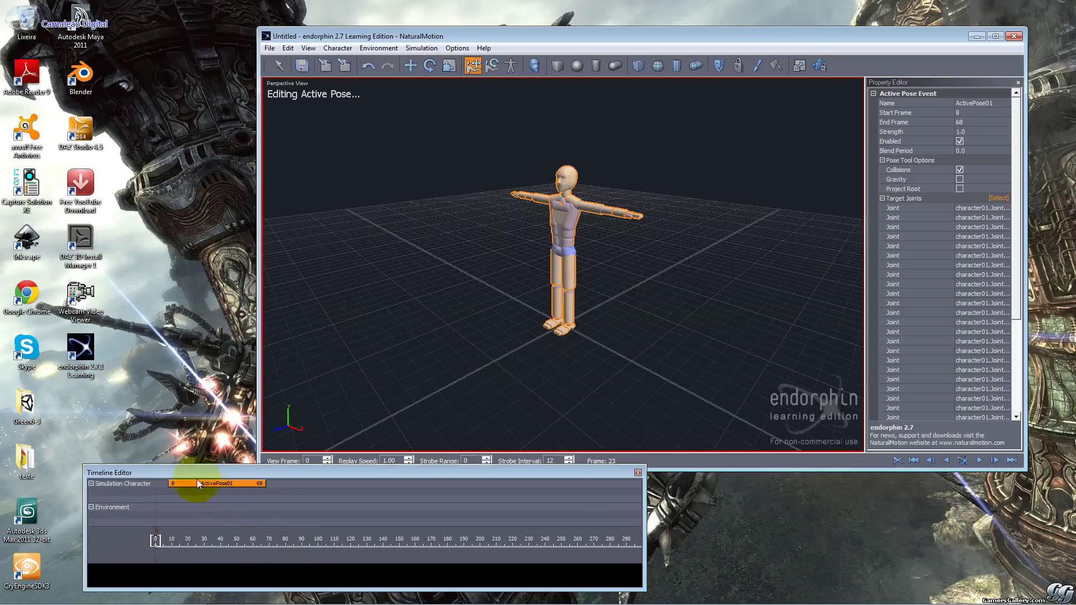
pyautogui.moveTo(174, 489)
pyautogui.mouseDown()
pyautogui.moveTo(165, 492)
pyautogui.moveTo(196, 494)
pyautogui.mouseUp()
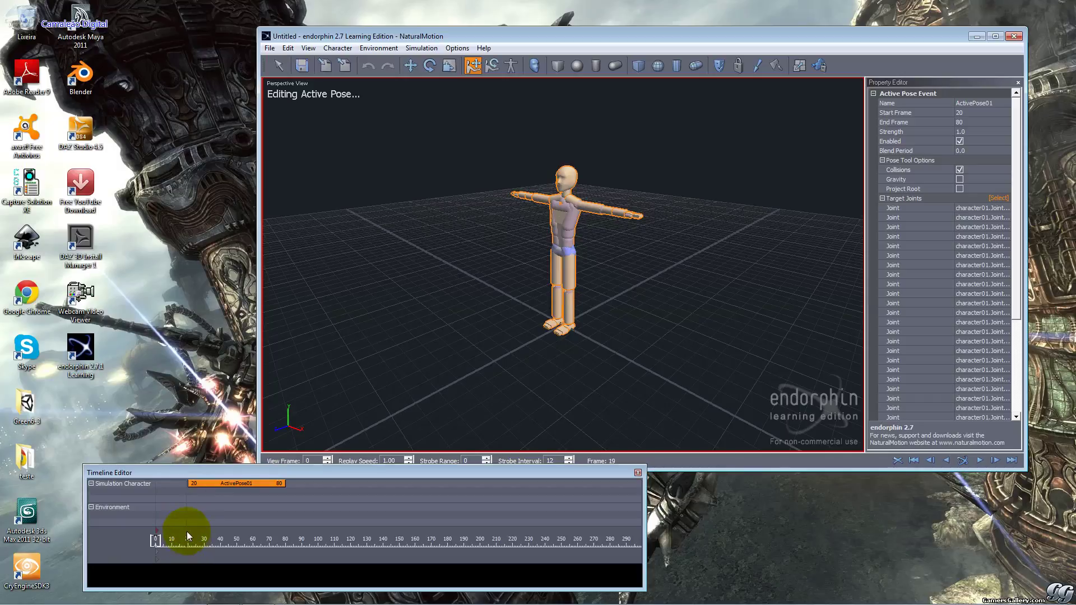
pyautogui.moveTo(213, 486); pyautogui.dragTo(180, 485)
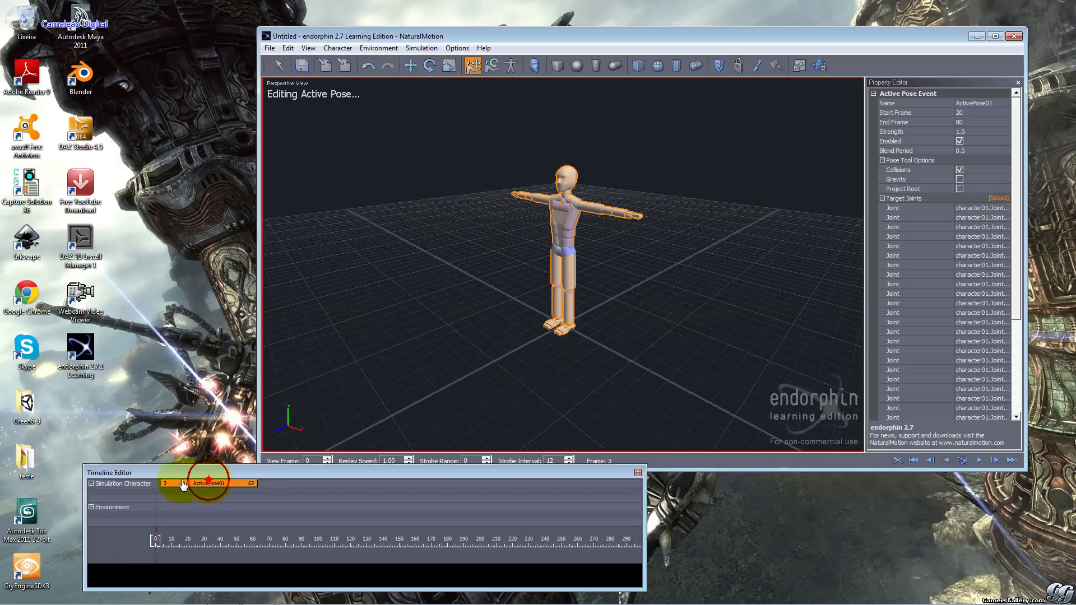
pyautogui.moveTo(253, 484); pyautogui.dragTo(264, 485)
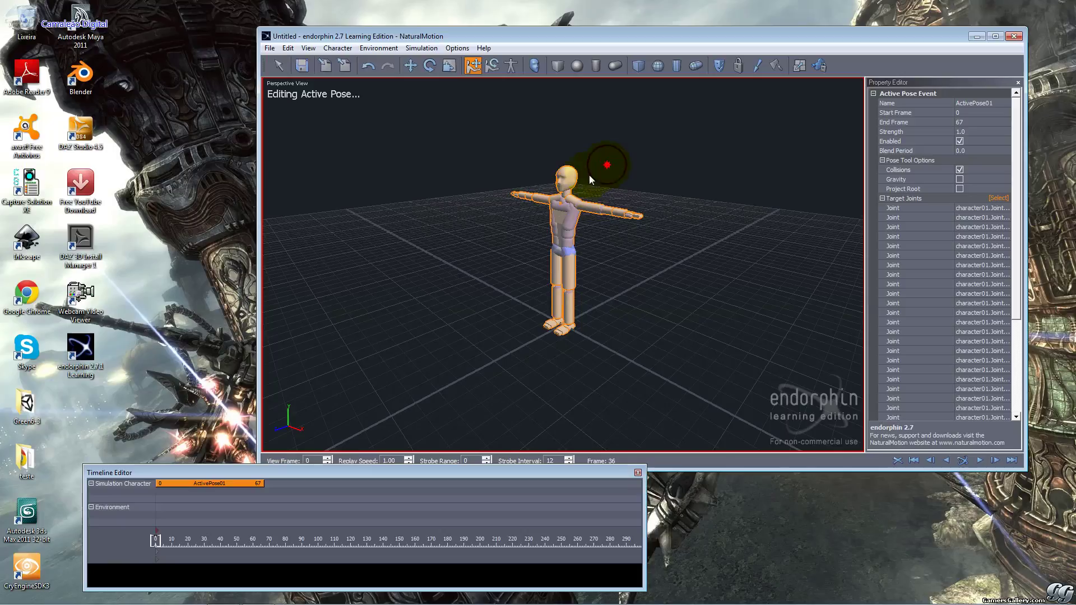
pyautogui.click(567, 175)
# Rotate the character's head with the rotate tool (E) and run the simulation
pyautogui.press('e')
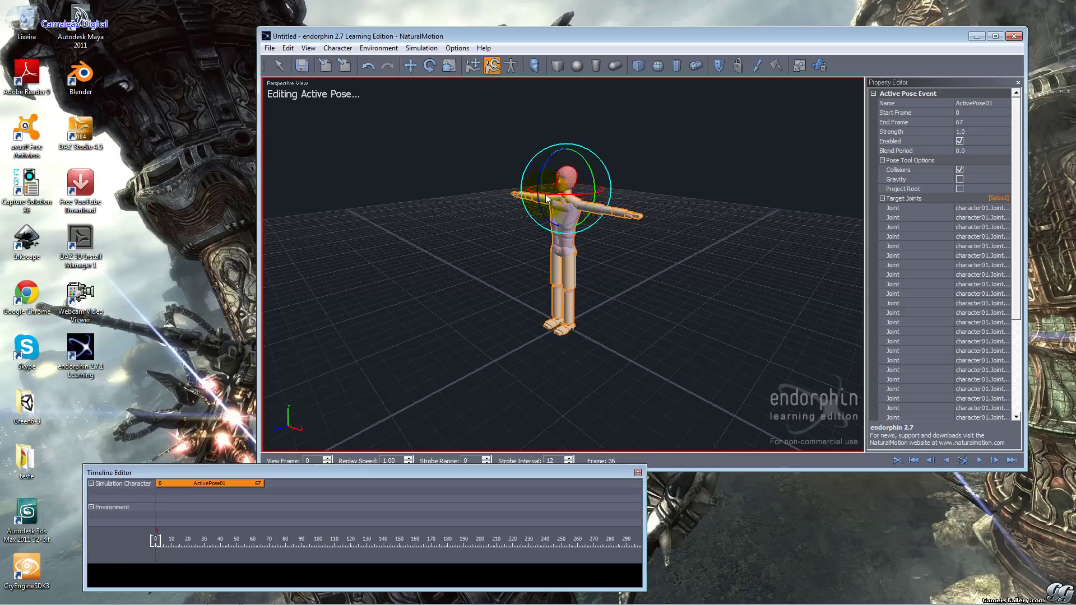
pyautogui.moveTo(547, 197); pyautogui.dragTo(581, 203)
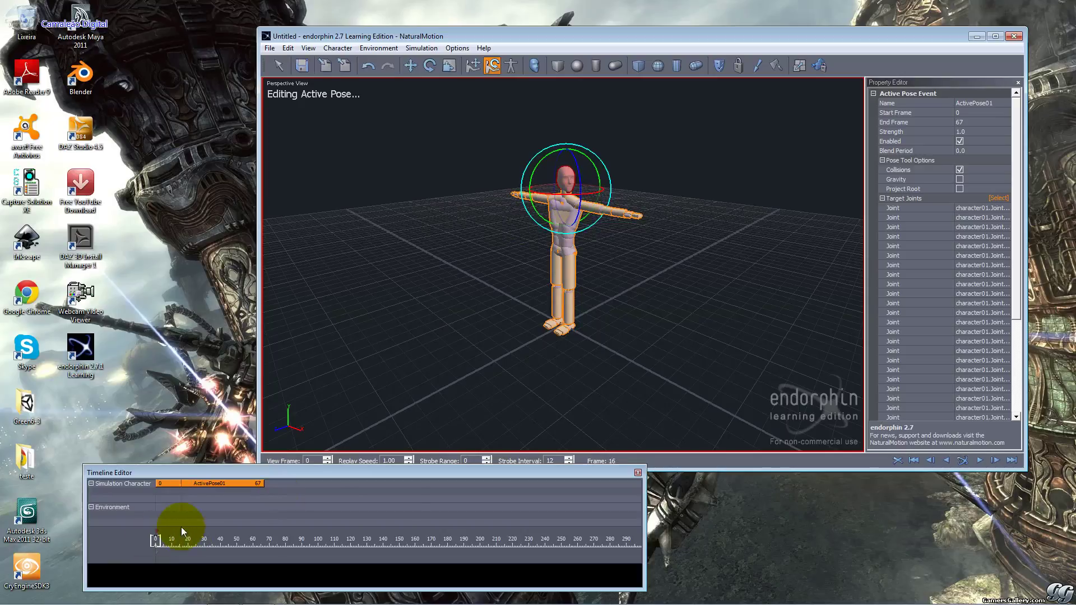
pyautogui.click(964, 461)
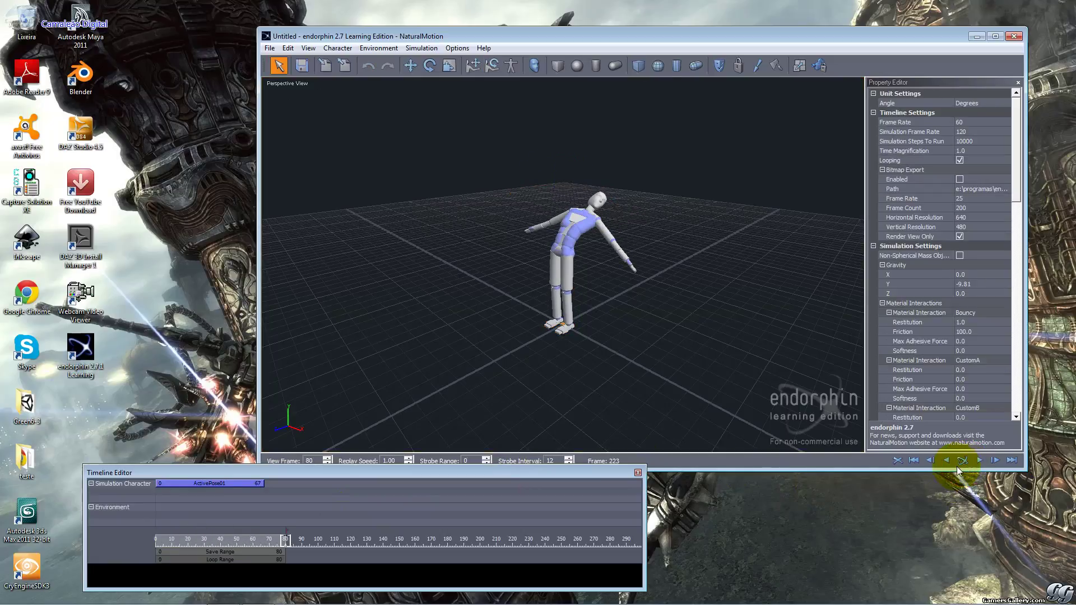
# Rewind, set Simulation Settings gravity Y to 0.0, and re-simulate
pyautogui.click(918, 463)
pyautogui.click(973, 287)
pyautogui.write('0')
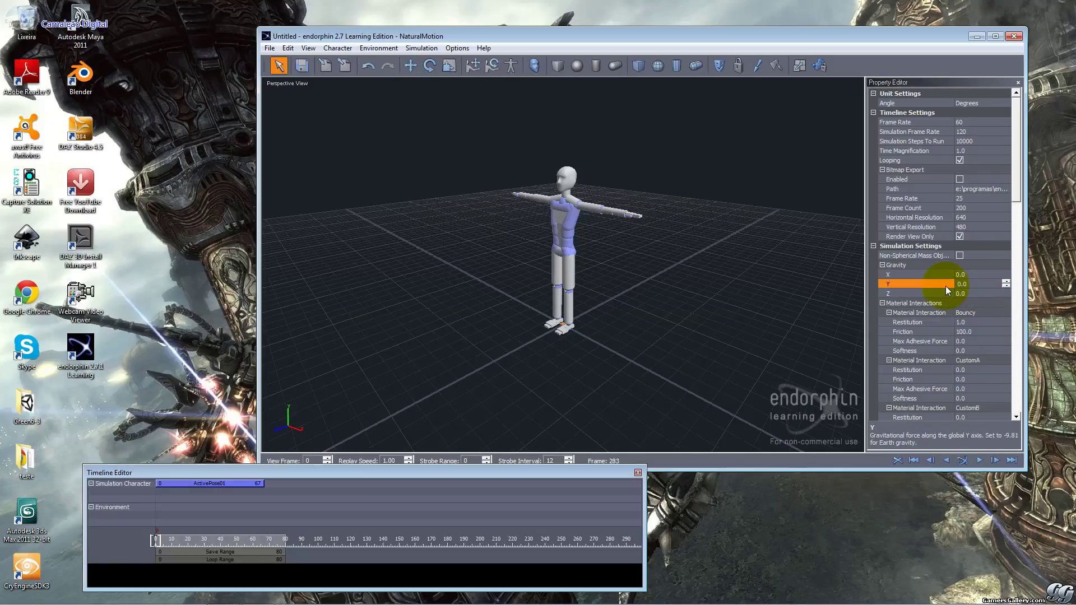
pyautogui.click(962, 461)
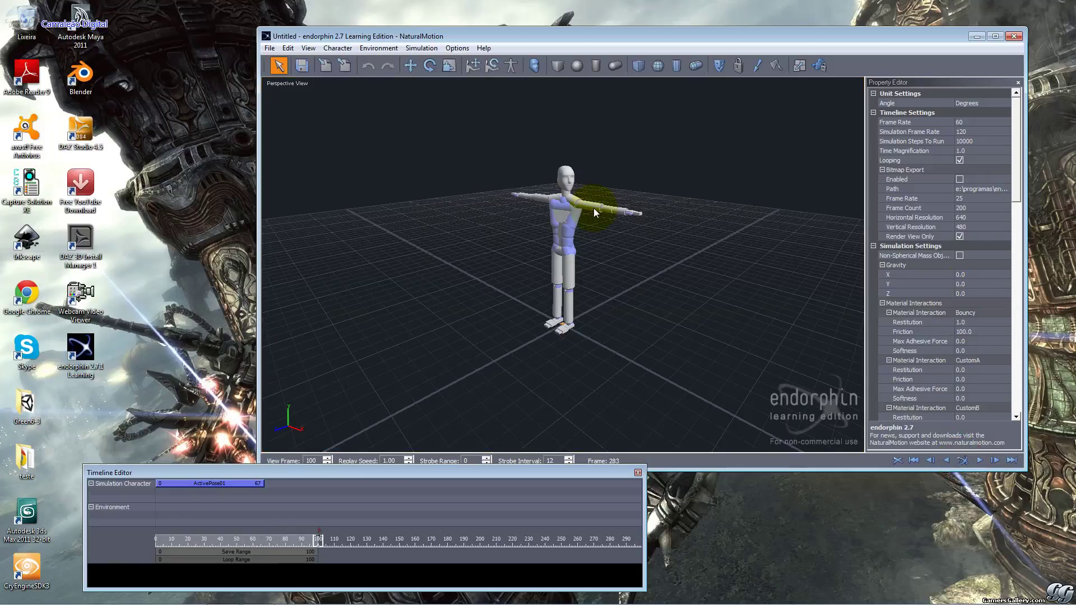
# Zoom and orbit the Perspective View to see the upright character from below, then rewind to frame 0
pyautogui.scroll(2, 594, 208)
pyautogui.scroll(3, 594, 207)
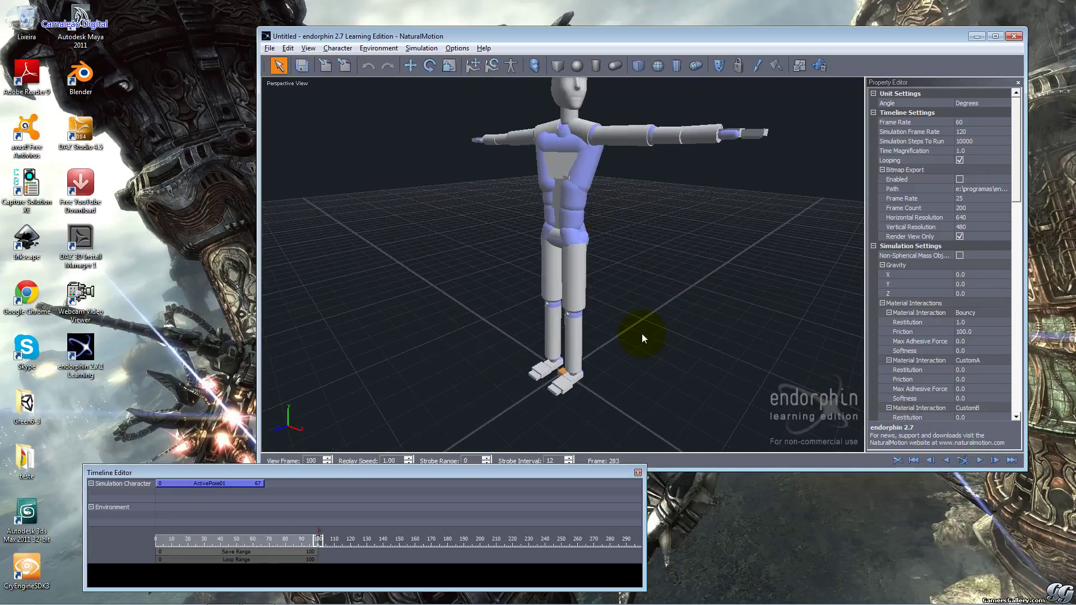
pyautogui.moveTo(664, 295)
pyautogui.mouseDown(button='middle')
pyautogui.moveTo(671, 326)
pyautogui.moveTo(677, 275)
pyautogui.moveTo(677, 309)
pyautogui.mouseUp(button='middle')
pyautogui.press('q')
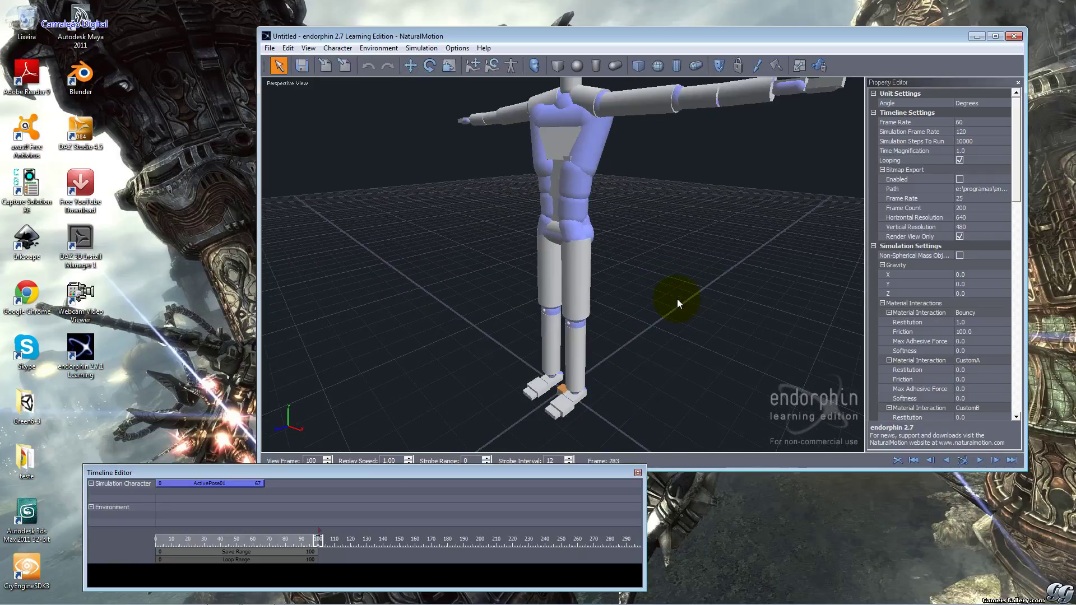
pyautogui.rightClick(677, 315)
pyautogui.click(679, 291)
pyautogui.moveTo(670, 338)
pyautogui.mouseDown(button='middle')
pyautogui.moveTo(675, 267)
pyautogui.moveTo(674, 333)
pyautogui.moveTo(652, 210)
pyautogui.moveTo(594, 358)
pyautogui.moveTo(692, 264)
pyautogui.moveTo(537, 345)
pyautogui.moveTo(698, 332)
pyautogui.moveTo(550, 389)
pyautogui.moveTo(718, 305)
pyautogui.moveTo(642, 390)
pyautogui.moveTo(644, 313)
pyautogui.moveTo(732, 337)
pyautogui.moveTo(596, 286)
pyautogui.moveTo(701, 289)
pyautogui.moveTo(654, 372)
pyautogui.moveTo(654, 301)
pyautogui.moveTo(718, 317)
pyautogui.moveTo(634, 322)
pyautogui.moveTo(658, 213)
pyautogui.moveTo(631, 364)
pyautogui.moveTo(634, 284)
pyautogui.moveTo(632, 314)
pyautogui.moveTo(644, 413)
pyautogui.moveTo(658, 361)
pyautogui.moveTo(659, 386)
pyautogui.mouseUp(button='middle')
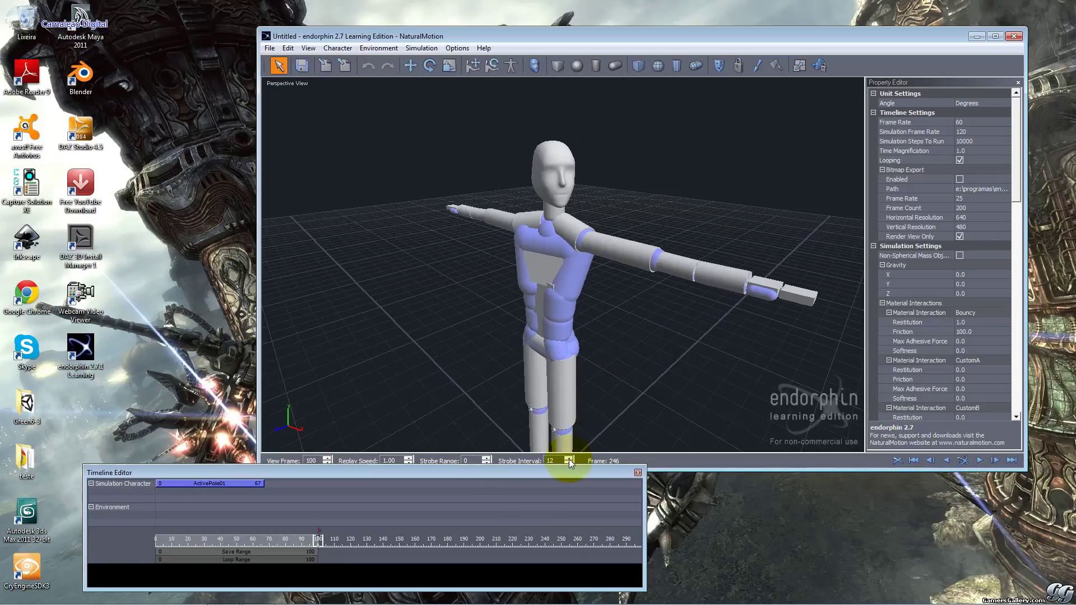
pyautogui.click(914, 459)
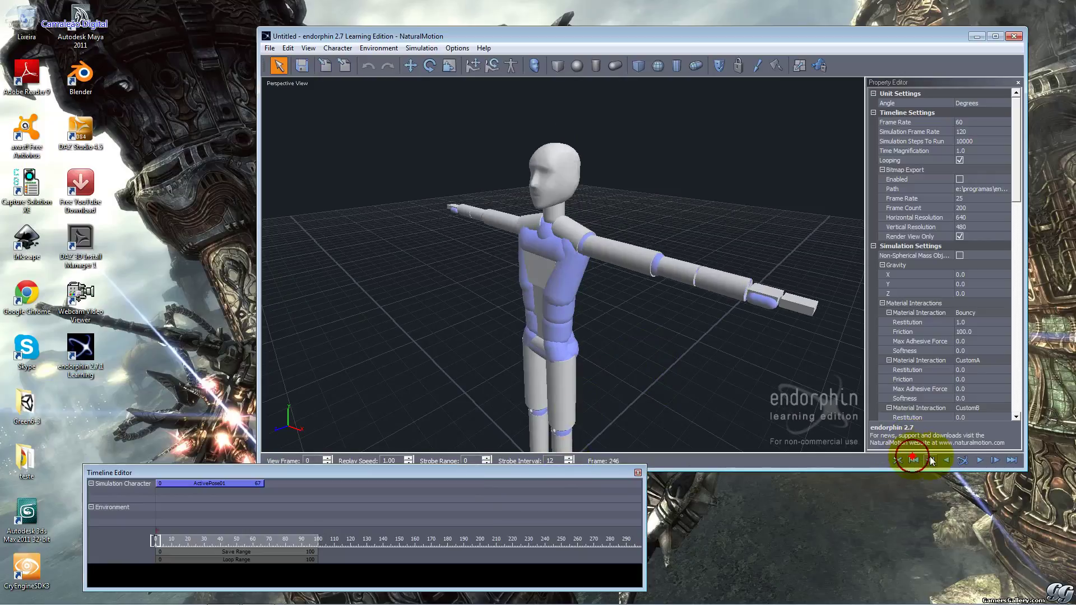
# Simulate briefly to frame 50, then stretch ActivePose01 to end at frame 184
pyautogui.click(963, 460)
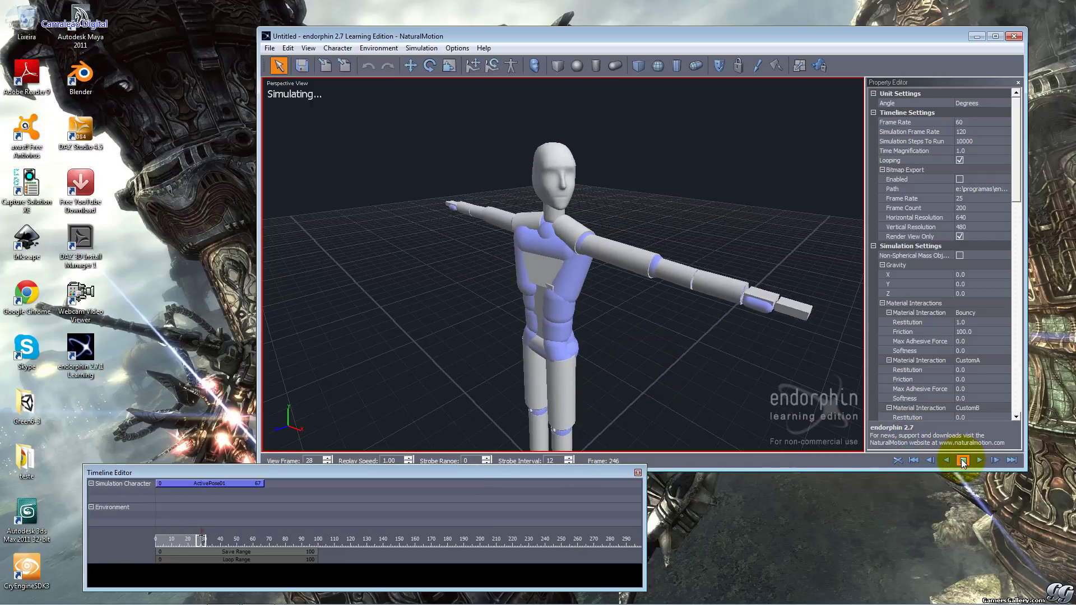
pyautogui.click(962, 460)
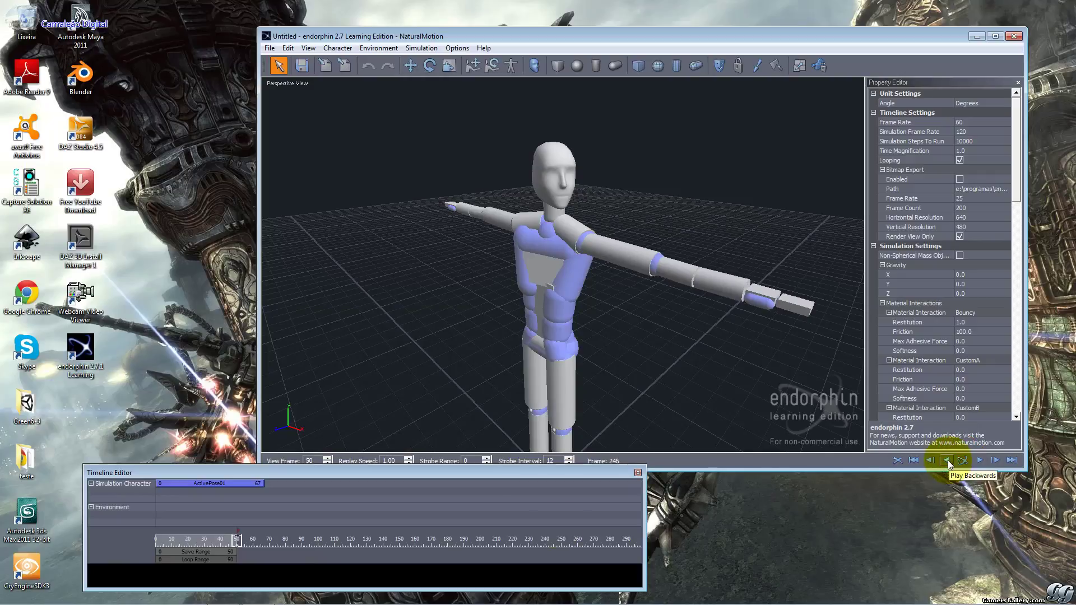
pyautogui.moveTo(261, 483)
pyautogui.mouseDown()
pyautogui.moveTo(453, 477)
pyautogui.moveTo(451, 486)
pyautogui.mouseUp()
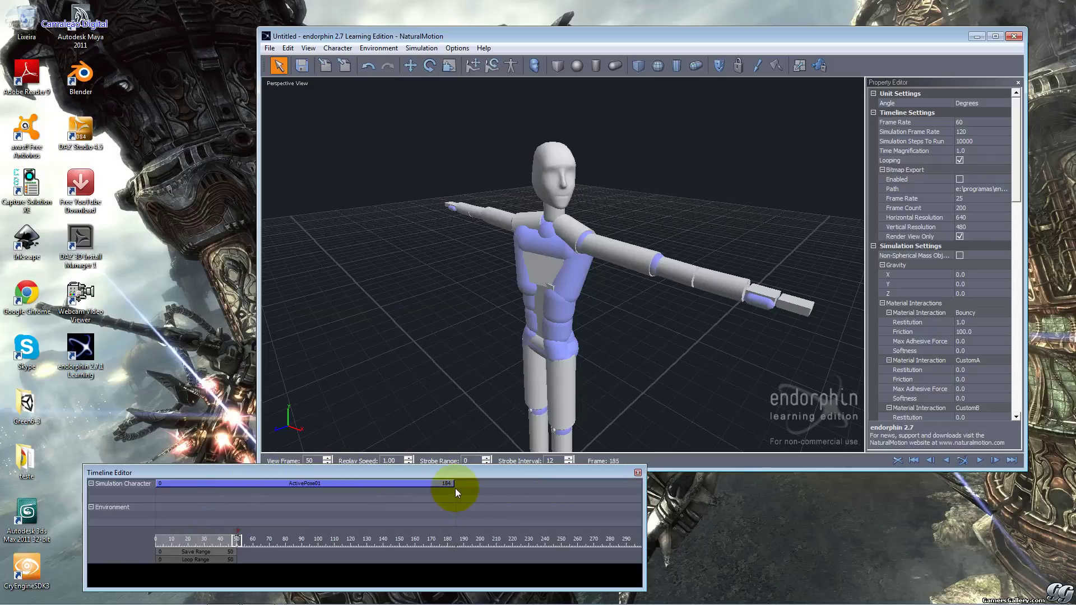
# Rewind to frame 0 and re-simulate the weightless character up to frame 134
pyautogui.click(914, 464)
pyautogui.click(961, 463)
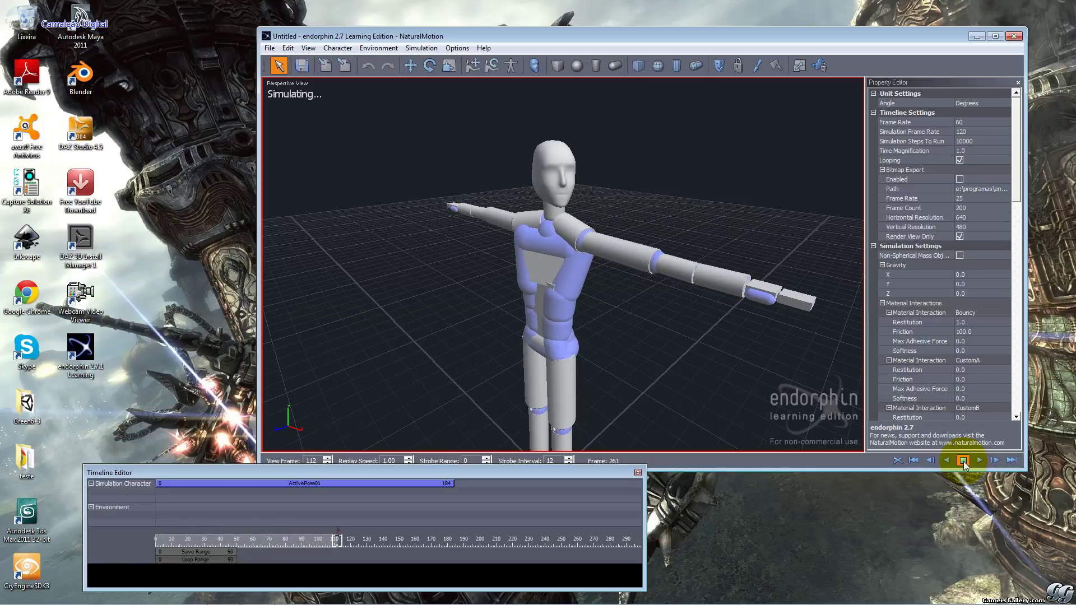
pyautogui.click(964, 462)
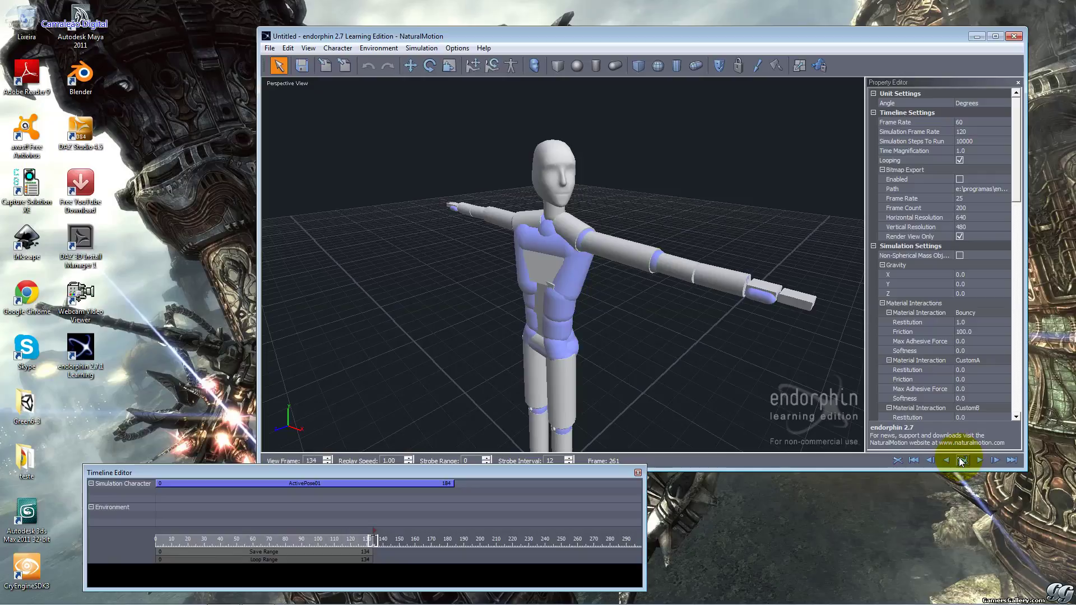